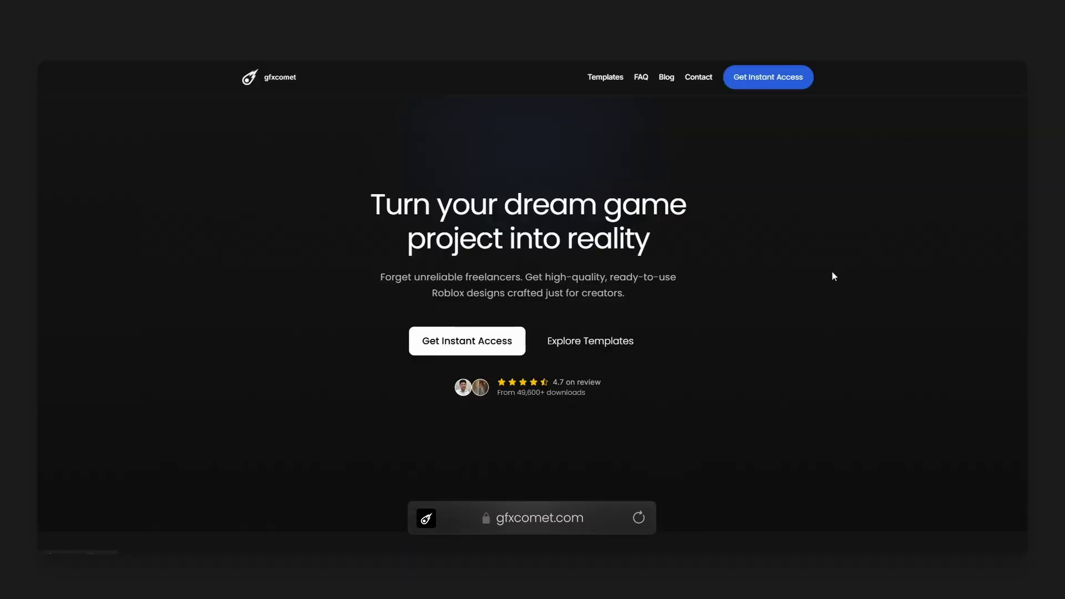
- Look through the gfxcomet.com home page, its template categories and free tutorials, and the Anime Simulator 2 UI Kit product page
{"action": "scroll", "coordinate": [991, 146], "scroll_direction": "down", "scroll_amount": 3}
{"action": "scroll", "coordinate": [991, 146], "scroll_direction": "down", "scroll_amount": 12}
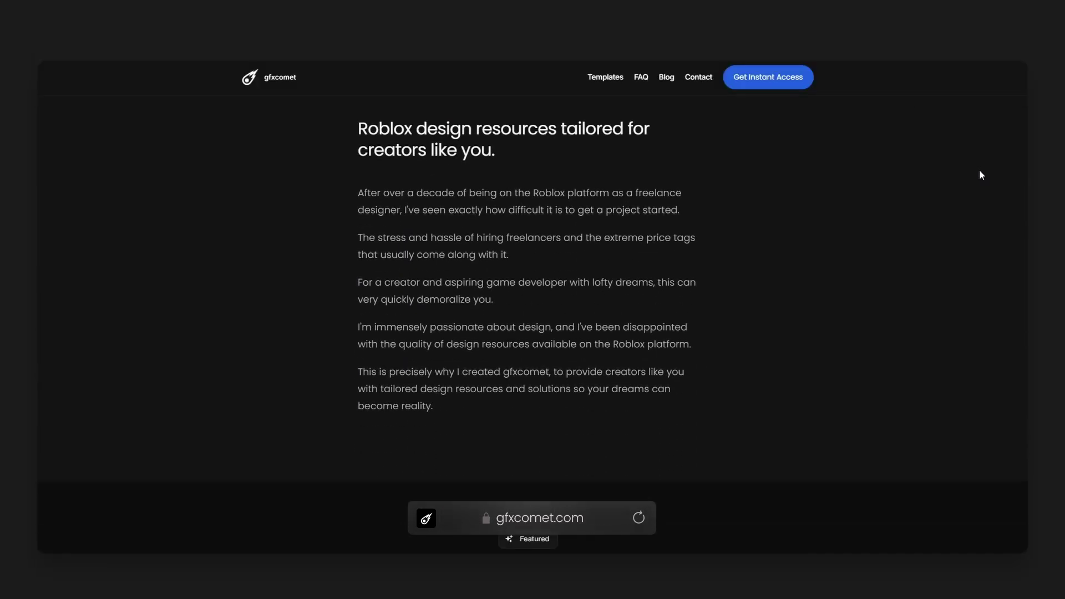
{"action": "scroll", "coordinate": [976, 162], "scroll_direction": "down", "scroll_amount": 2}
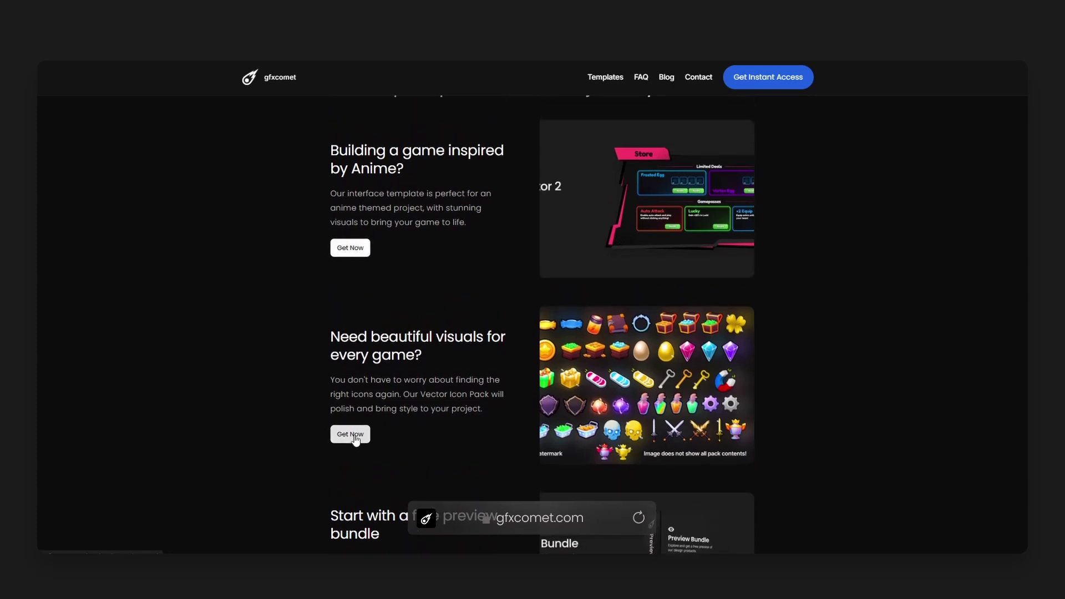
{"action": "scroll", "coordinate": [356, 439], "scroll_direction": "down", "scroll_amount": 5}
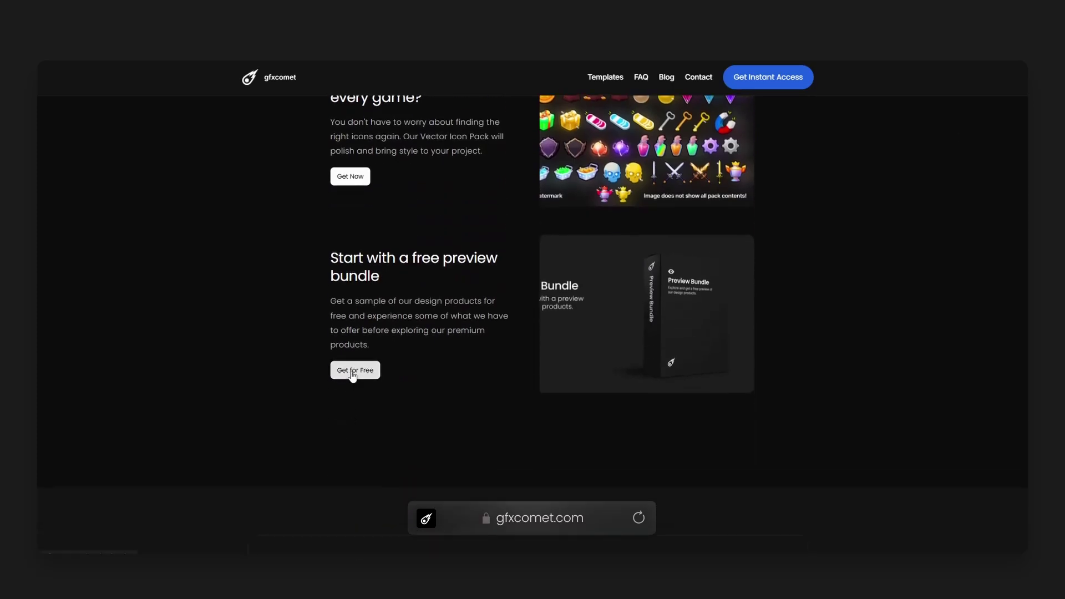
{"action": "scroll", "coordinate": [593, 291], "scroll_direction": "down", "scroll_amount": 13}
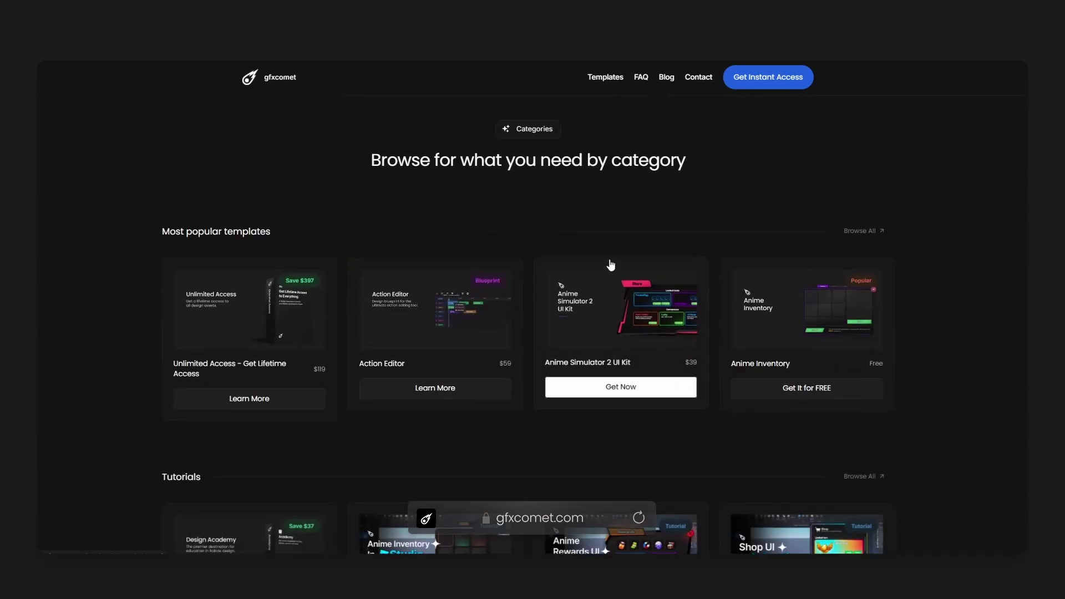
{"action": "scroll", "coordinate": [614, 231], "scroll_direction": "down", "scroll_amount": 5}
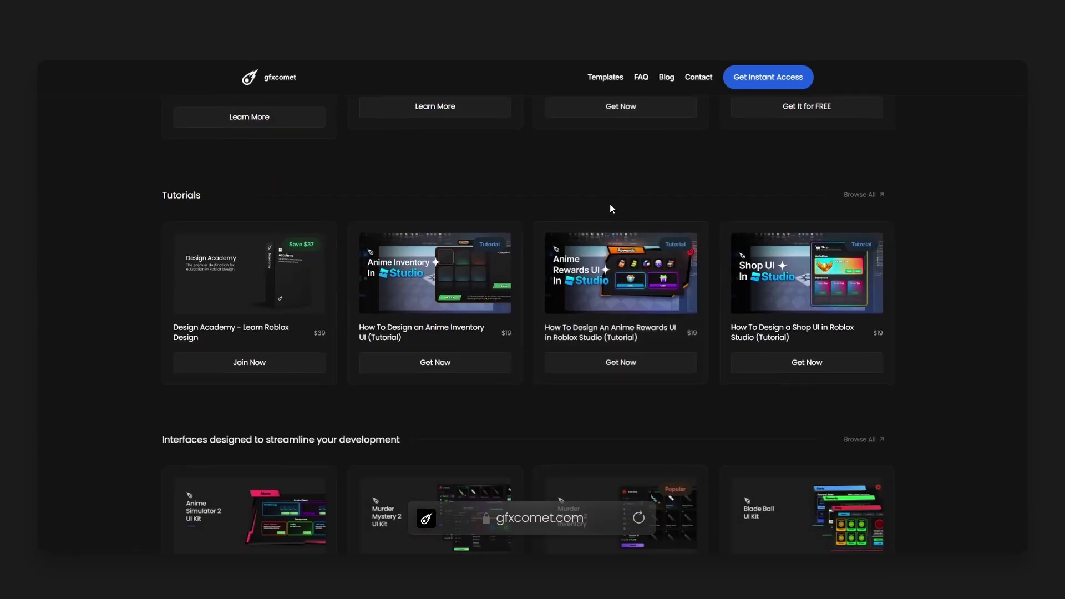
{"action": "scroll", "coordinate": [608, 216], "scroll_direction": "down", "scroll_amount": 8}
{"action": "scroll", "coordinate": [606, 224], "scroll_direction": "down", "scroll_amount": 8}
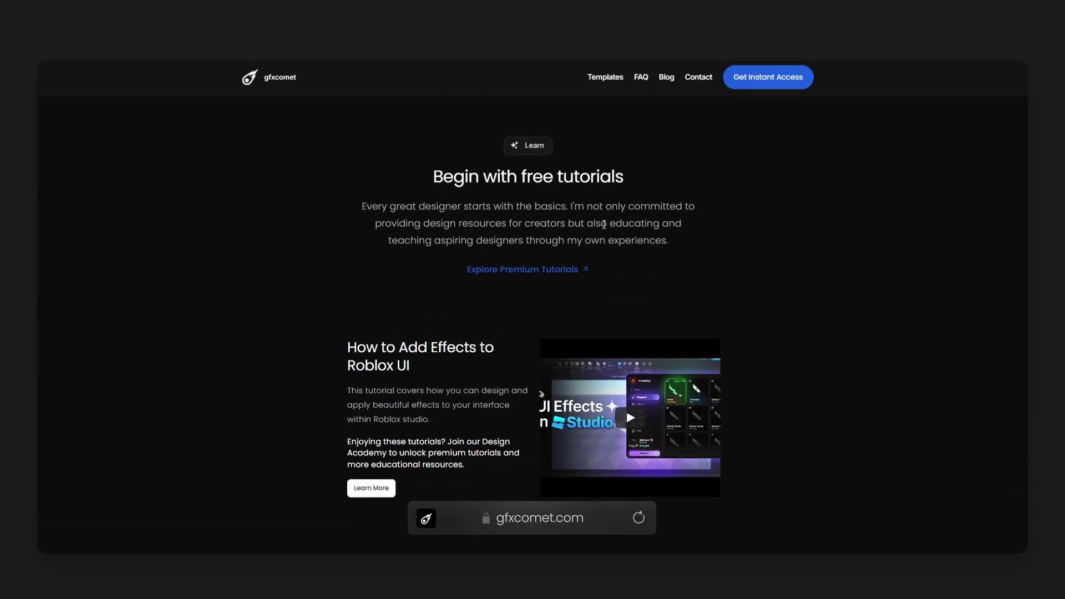
{"action": "scroll", "coordinate": [603, 225], "scroll_direction": "down", "scroll_amount": 9}
{"action": "scroll", "coordinate": [606, 232], "scroll_direction": "down", "scroll_amount": 1}
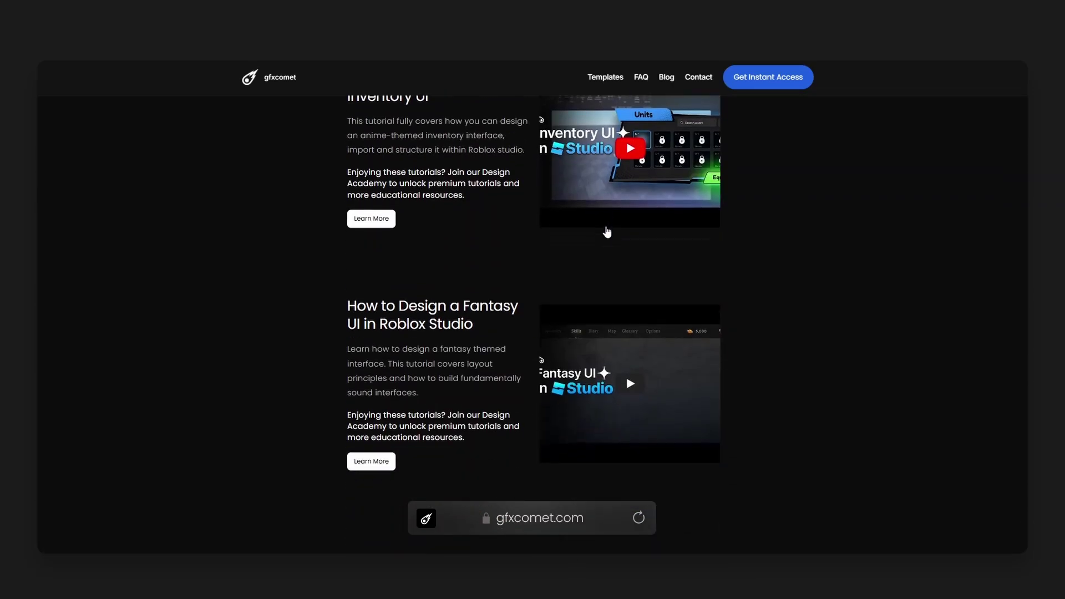
{"action": "scroll", "coordinate": [607, 231], "scroll_direction": "down", "scroll_amount": 10}
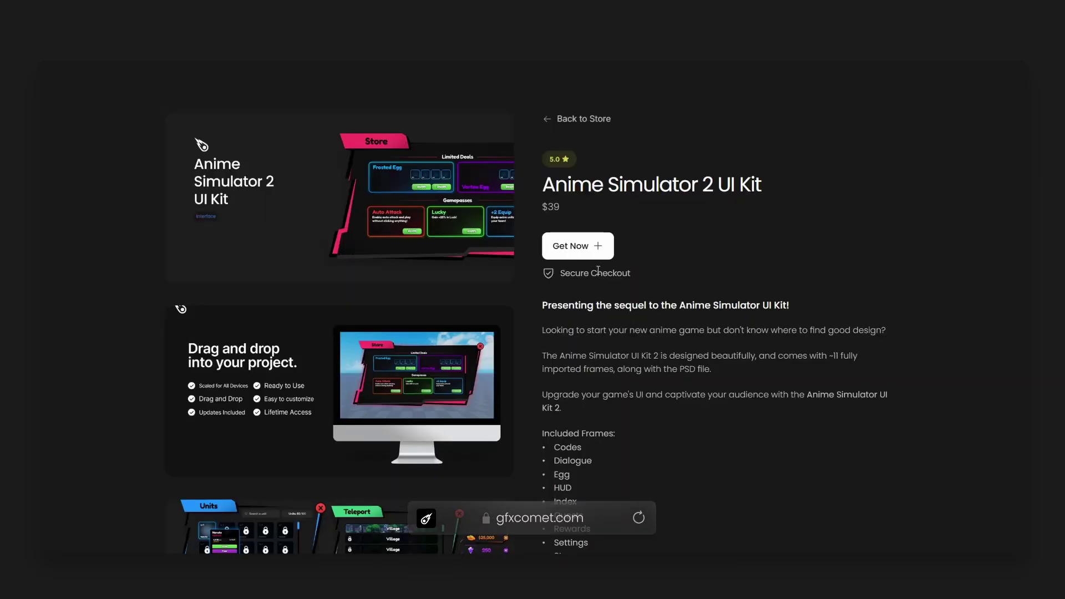
{"action": "scroll", "coordinate": [569, 251], "scroll_direction": "down", "scroll_amount": 6}
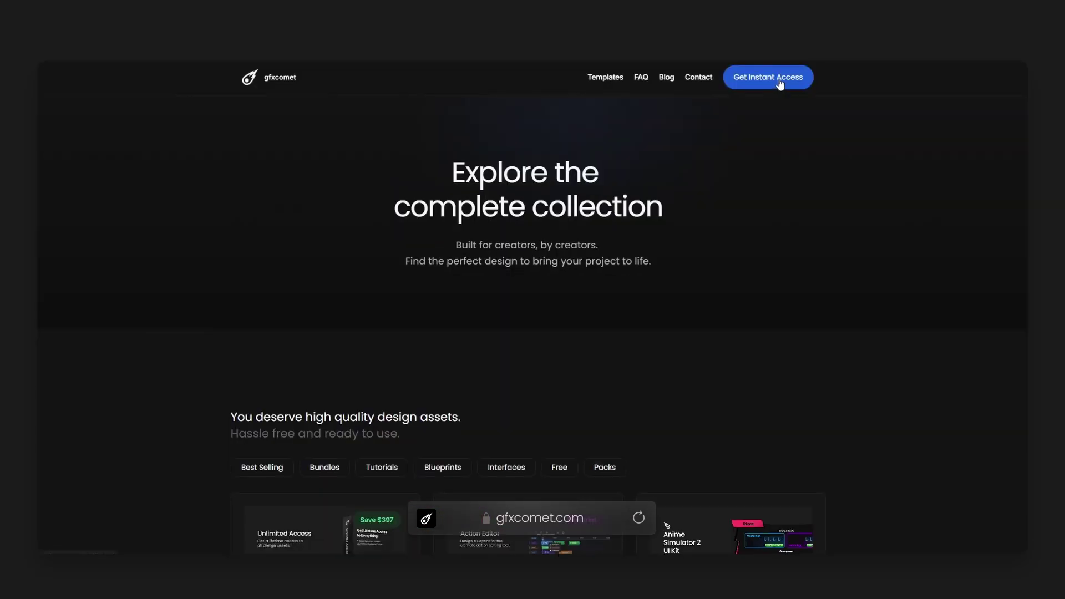
- Open the site's instant access page and look through the Unlimited Access offer and its included products
{"action": "left_click", "coordinate": [779, 79]}
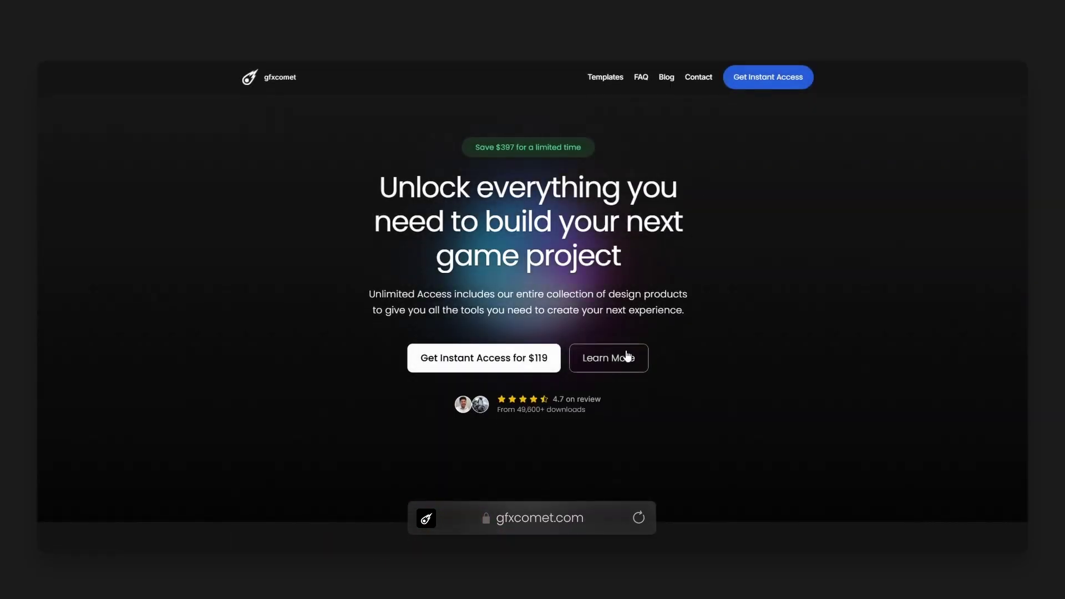
{"action": "scroll", "coordinate": [738, 215], "scroll_direction": "down", "scroll_amount": 1}
{"action": "scroll", "coordinate": [749, 205], "scroll_direction": "down", "scroll_amount": 10}
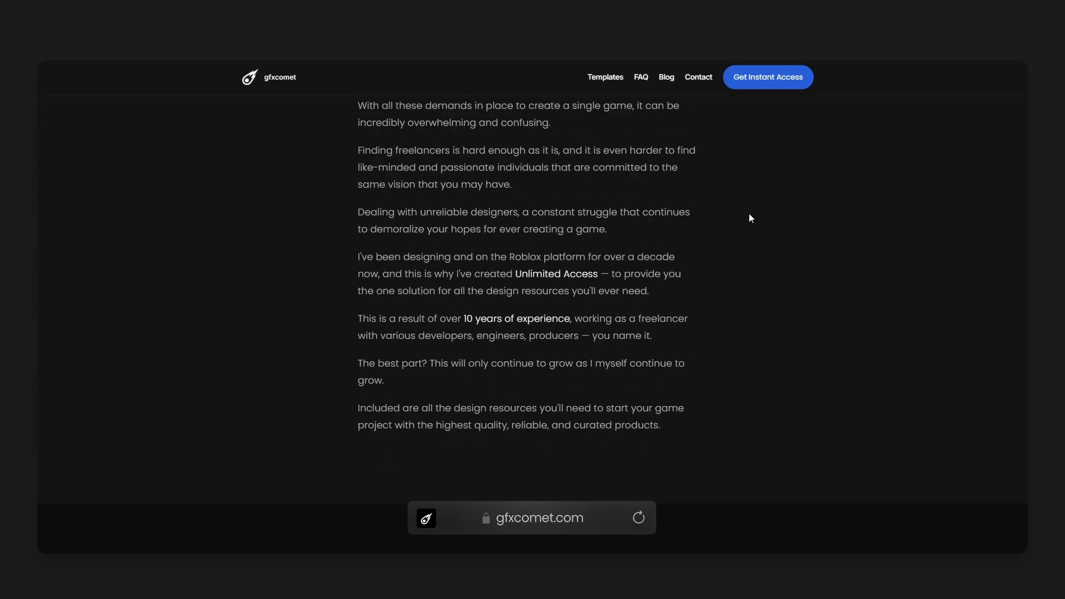
{"action": "scroll", "coordinate": [746, 213], "scroll_direction": "down", "scroll_amount": 5}
{"action": "scroll", "coordinate": [741, 213], "scroll_direction": "down", "scroll_amount": 8}
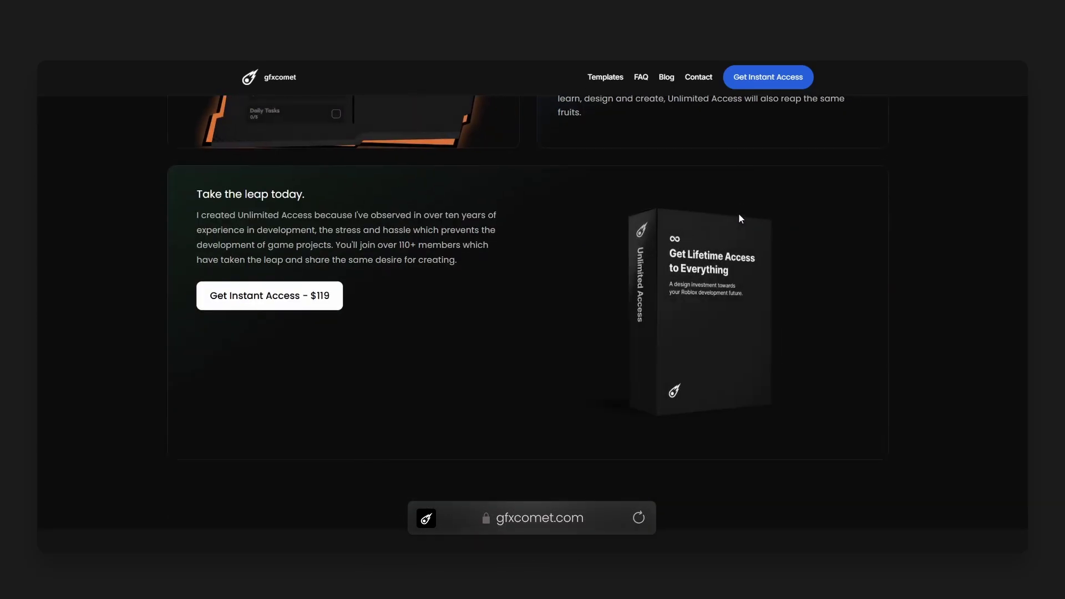
{"action": "scroll", "coordinate": [740, 216], "scroll_direction": "down", "scroll_amount": 5}
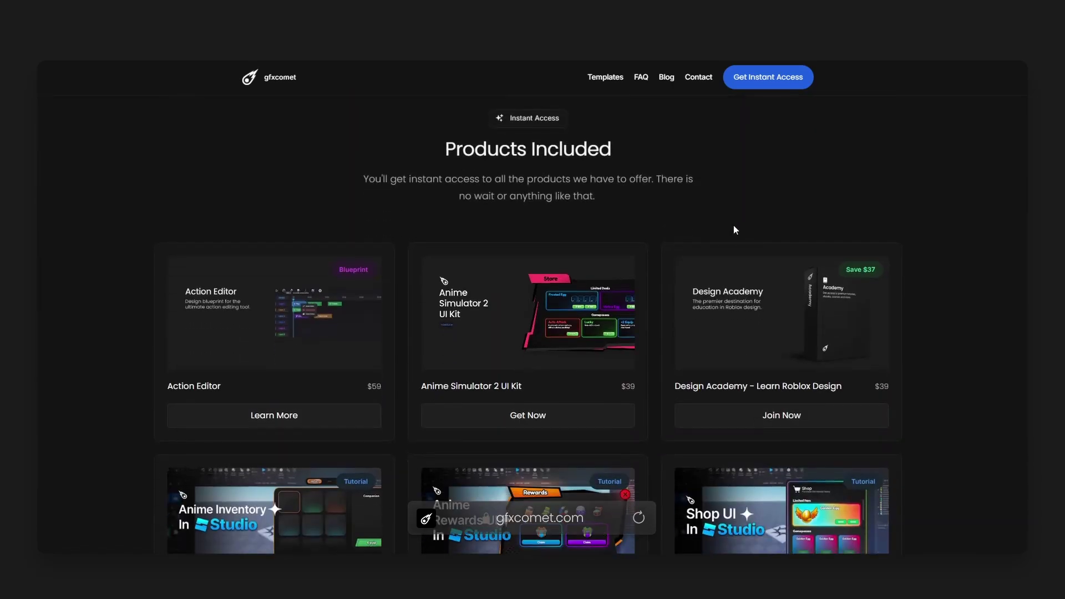
{"action": "scroll", "coordinate": [371, 317], "scroll_direction": "down", "scroll_amount": 8}
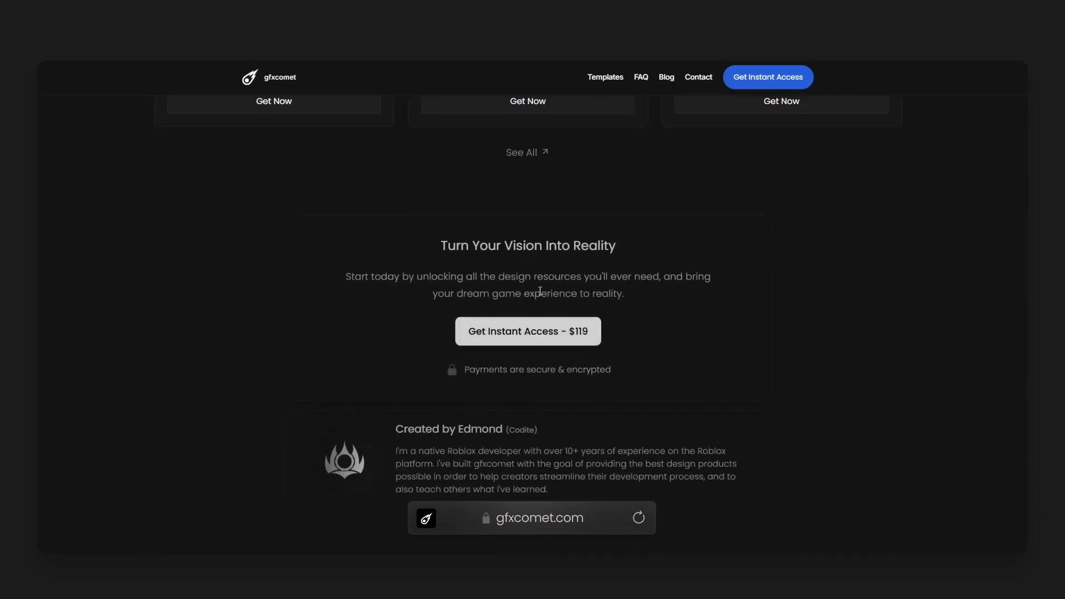
{"action": "scroll", "coordinate": [541, 290], "scroll_direction": "down", "scroll_amount": 8}
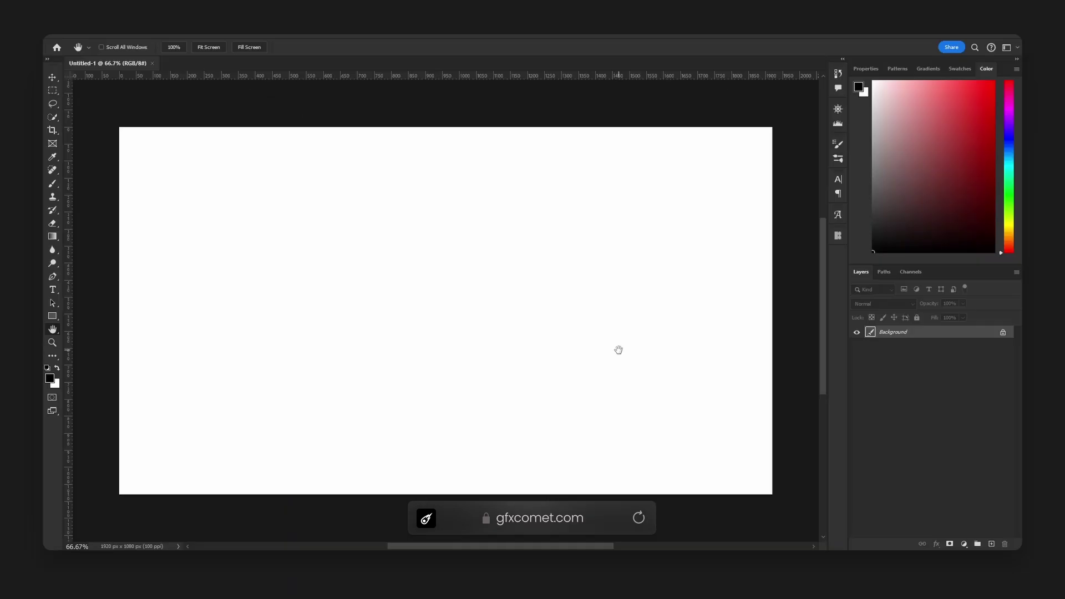
- Switch to Photoshop, choose the Brush tool and enlarge the soft round brush to about 432 px
{"action": "left_click", "coordinate": [53, 184]}
{"action": "left_click", "coordinate": [116, 47]}
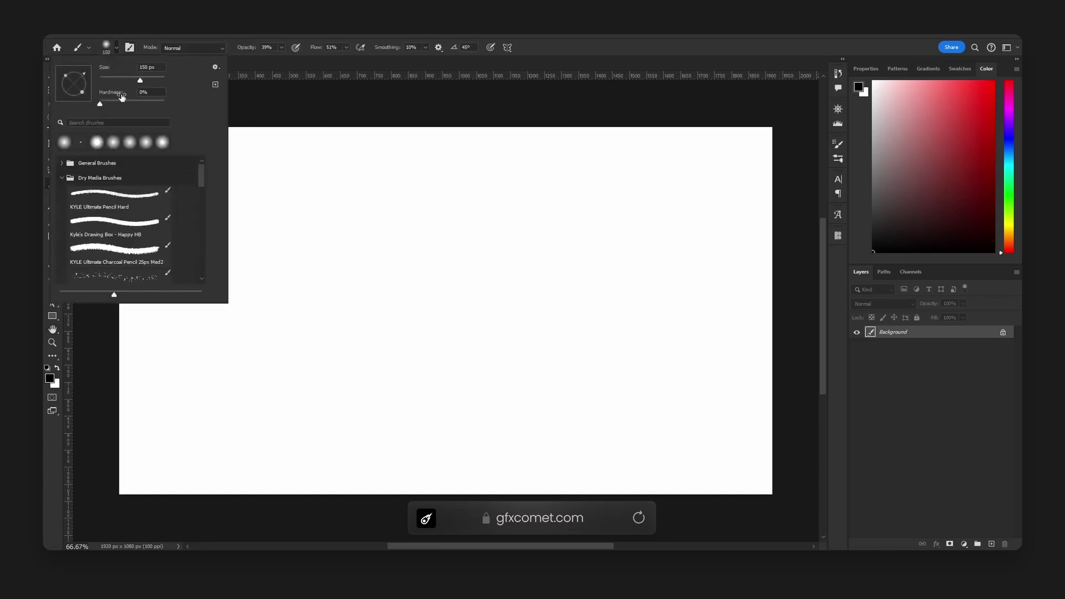
{"action": "left_click_drag", "start_coordinate": [164, 80], "coordinate": [155, 79]}
{"action": "key", "text": "Return"}
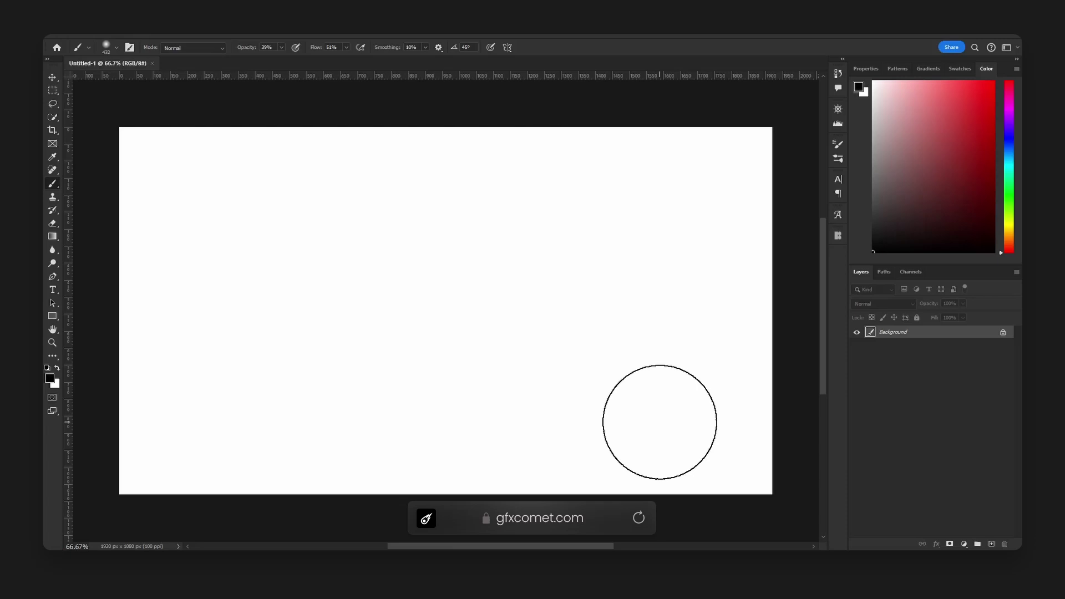
- On a new layer, draw a black rectangle about 779 × 361 px with a 15 px corner radius
{"action": "key", "text": "ctrl+shift+alt+n"}
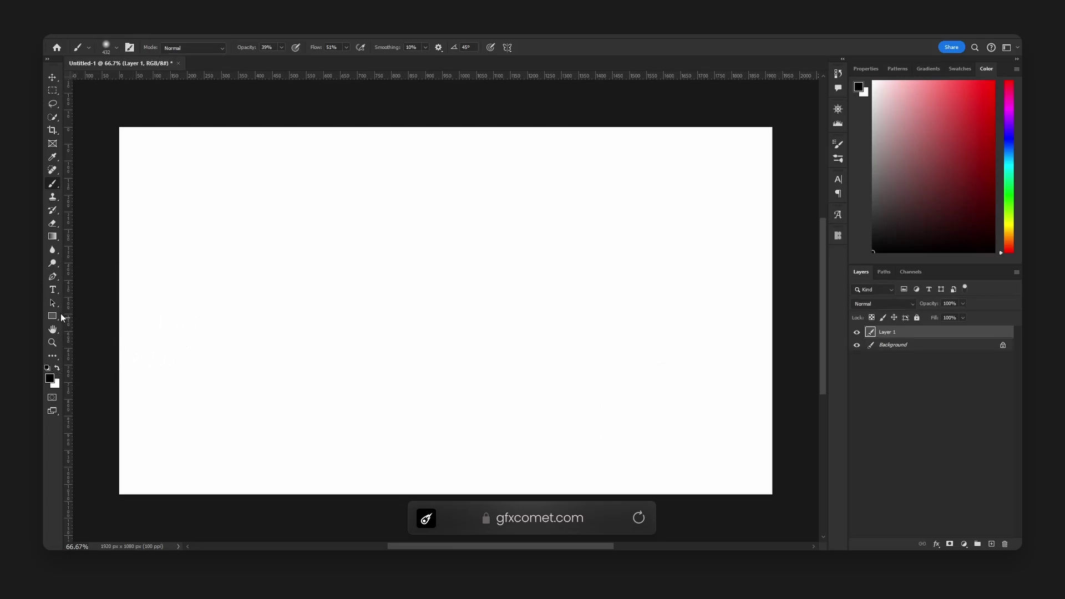
{"action": "left_click", "coordinate": [52, 316]}
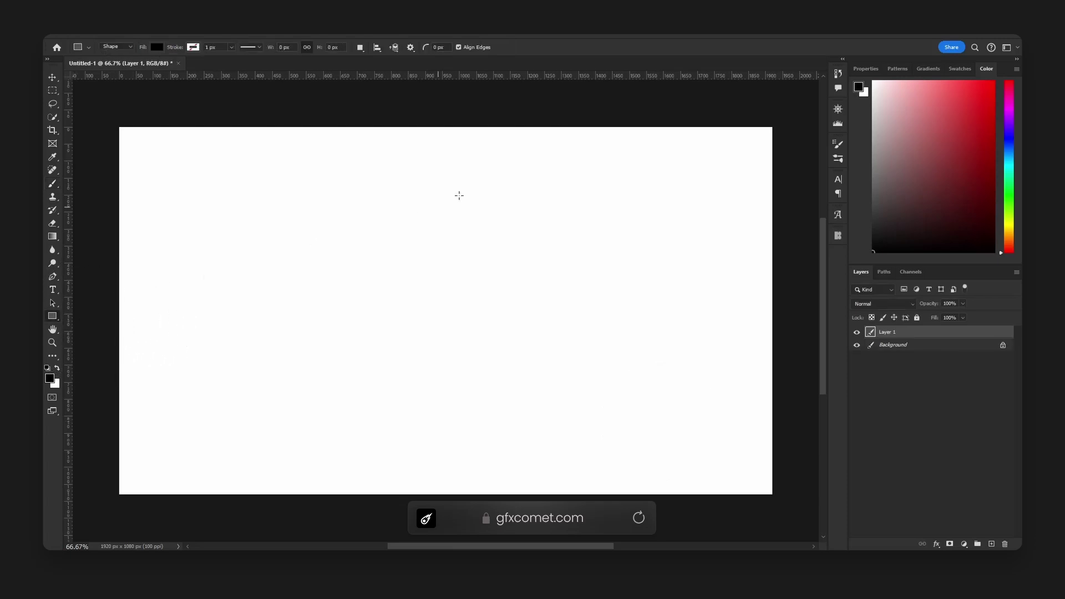
{"action": "left_click", "coordinate": [439, 47]}
{"action": "type", "text": "15"}
{"action": "left_click_drag", "start_coordinate": [361, 242], "coordinate": [622, 363]}
- Center the rectangle horizontally and vertically on the canvas, and clear the selection
{"action": "key", "text": "ctrl+a"}
{"action": "key", "text": "v"}
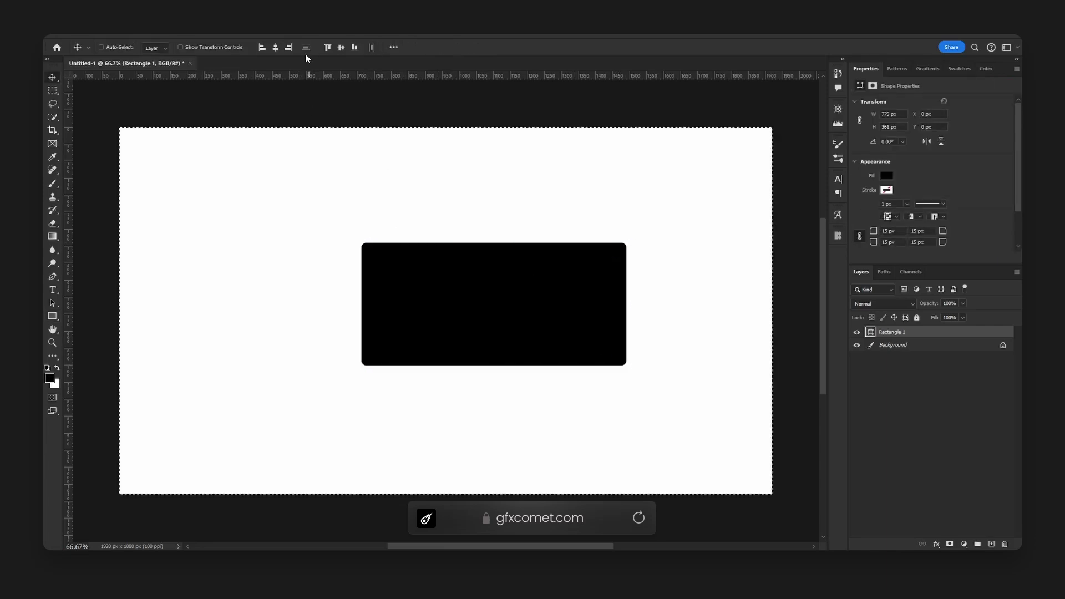
{"action": "left_click", "coordinate": [263, 47]}
{"action": "left_click", "coordinate": [342, 47]}
{"action": "left_click", "coordinate": [276, 47]}
{"action": "left_click", "coordinate": [857, 332]}
{"action": "left_click", "coordinate": [856, 332]}
{"action": "key", "text": "ctrl+d"}
- Add a new layer above the rectangle and turn it into a clipping mask on the rectangle
{"action": "key", "text": "b"}
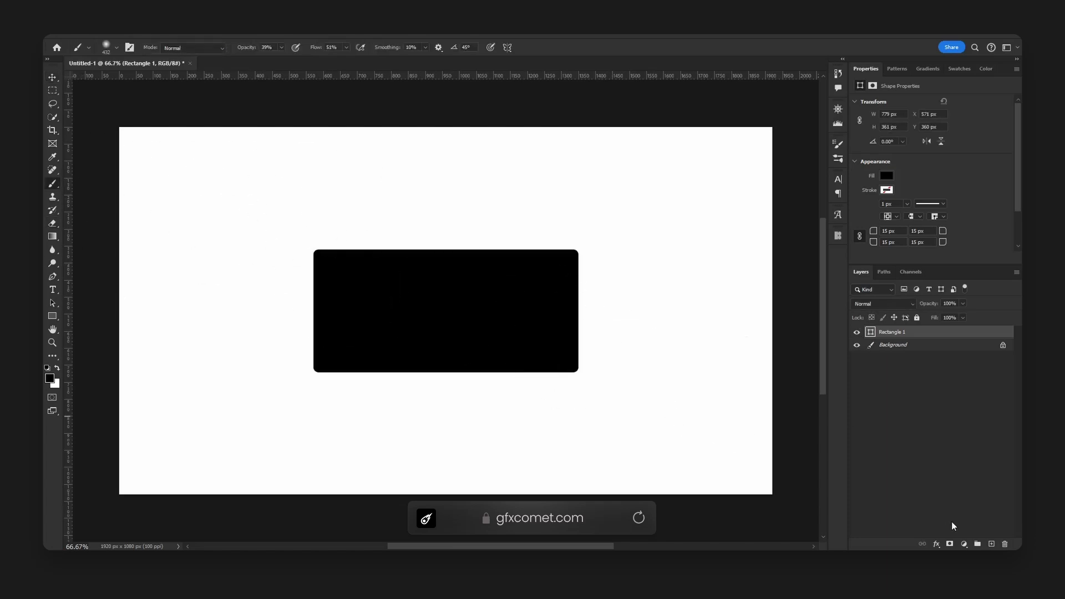
{"action": "left_click", "coordinate": [991, 544]}
{"action": "right_click", "coordinate": [912, 336]}
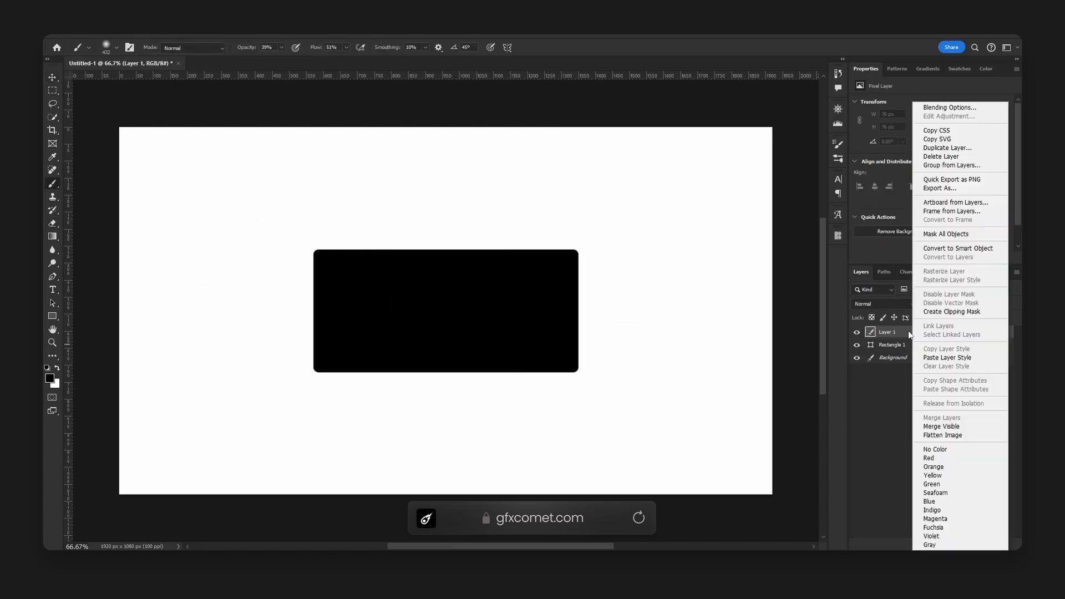
{"action": "left_click", "coordinate": [943, 310]}
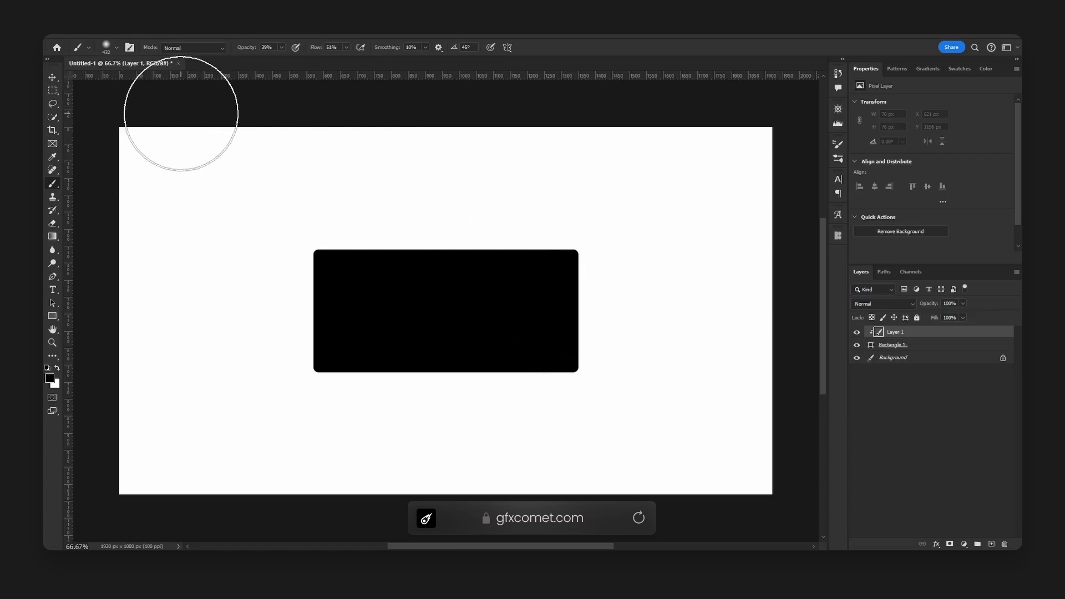
- Set the foreground color to the blue #4b72f2
{"action": "key", "text": "x"}
{"action": "left_click", "coordinate": [49, 379]}
{"action": "left_click", "coordinate": [836, 288]}
{"action": "left_click", "coordinate": [894, 323]}
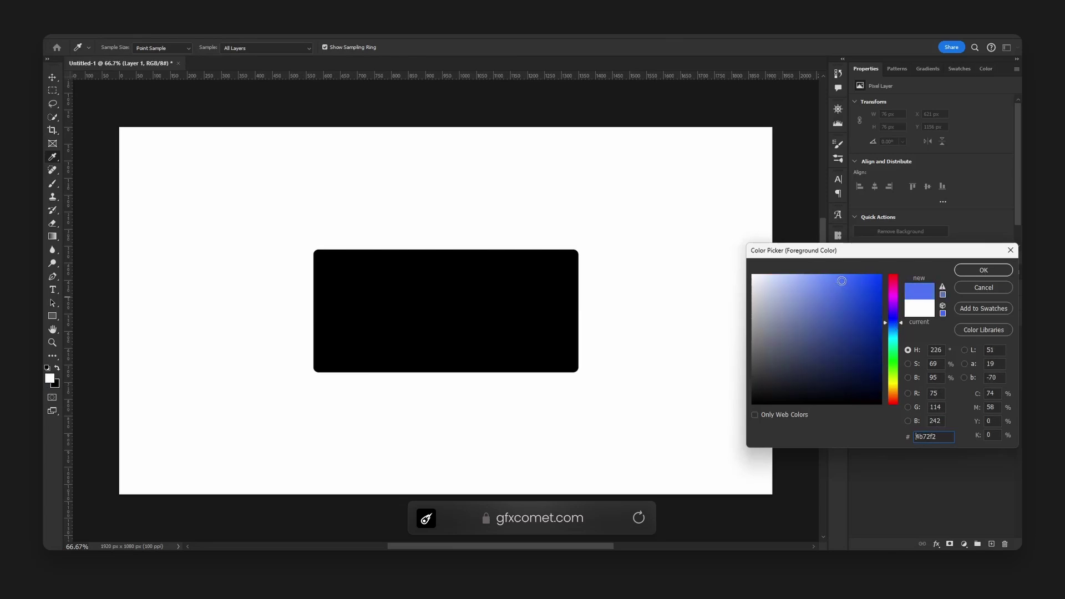
{"action": "left_click", "coordinate": [983, 271]}
- Enlarge the soft brush to 1000 px and paint a blue glow on the clipped layer around the rectangle's lower edge
{"action": "key", "text": "bracketright"}
{"action": "key", "text": "bracketright"}
{"action": "key", "text": "bracketright"}
{"action": "key", "text": "bracketright"}
{"action": "key", "text": "bracketright"}
{"action": "key", "text": "bracketright"}
{"action": "mouse_move", "coordinate": [466, 404]}
{"action": "left_mouse_down"}
{"action": "mouse_move", "coordinate": [451, 441]}
{"action": "mouse_move", "coordinate": [449, 398]}
{"action": "mouse_move", "coordinate": [455, 434]}
{"action": "mouse_move", "coordinate": [518, 369]}
{"action": "left_mouse_up"}
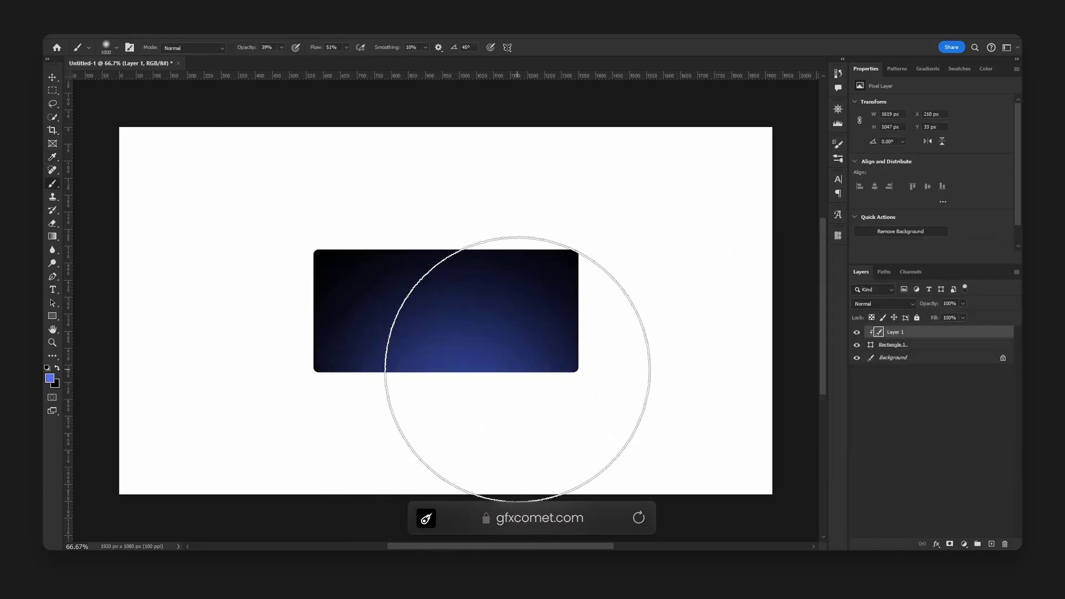
- Draw a blue circle about 430 px wide on a new layer and center it over the rectangle's bottom edge
{"action": "key", "text": "v"}
{"action": "left_click", "coordinate": [991, 544]}
{"action": "key", "text": "u"}
{"action": "right_click", "coordinate": [52, 315]}
{"action": "left_click", "coordinate": [94, 327]}
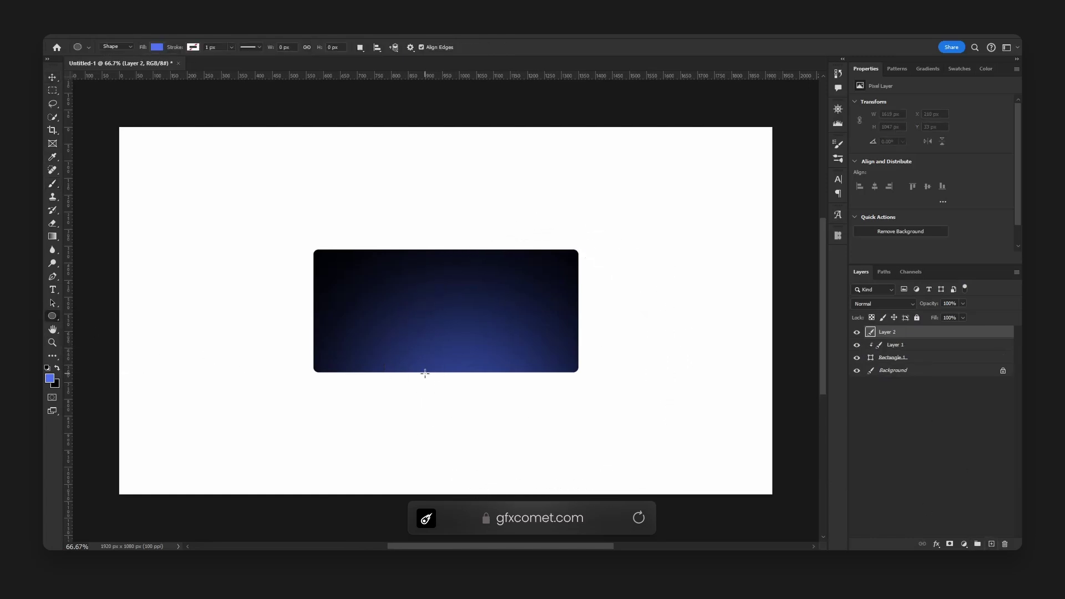
{"action": "left_click_drag", "start_coordinate": [425, 373], "coordinate": [518, 306]}
{"action": "key", "text": "v"}
{"action": "left_click_drag", "start_coordinate": [475, 347], "coordinate": [496, 341]}
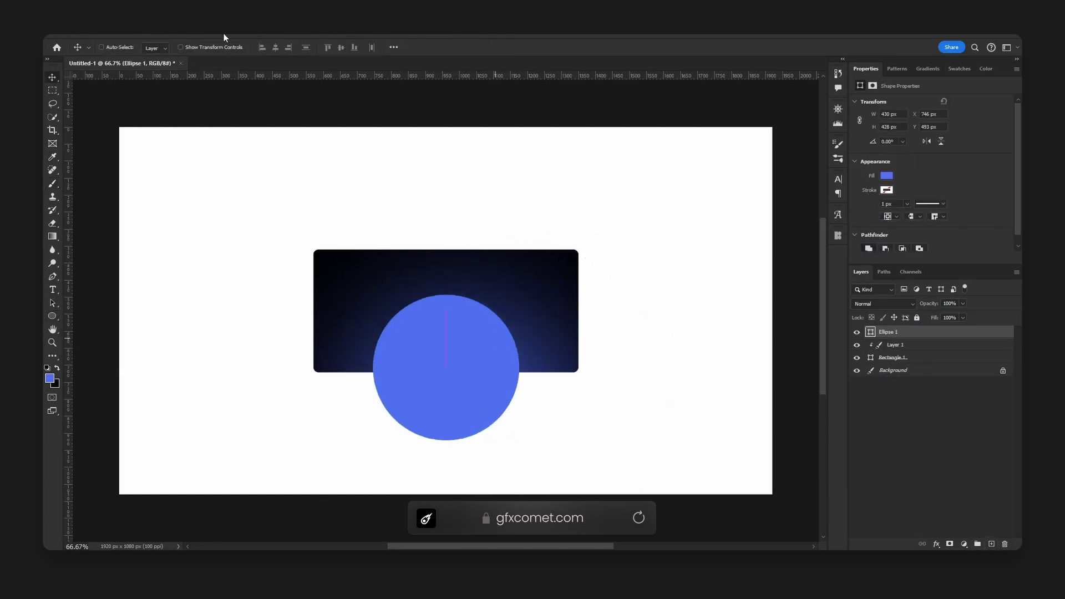
- Rasterize the blue circle and apply a Gaussian Blur with a radius of 95.6 pixels
{"action": "left_click", "coordinate": [186, 35]}
{"action": "mouse_move", "coordinate": [281, 203]}
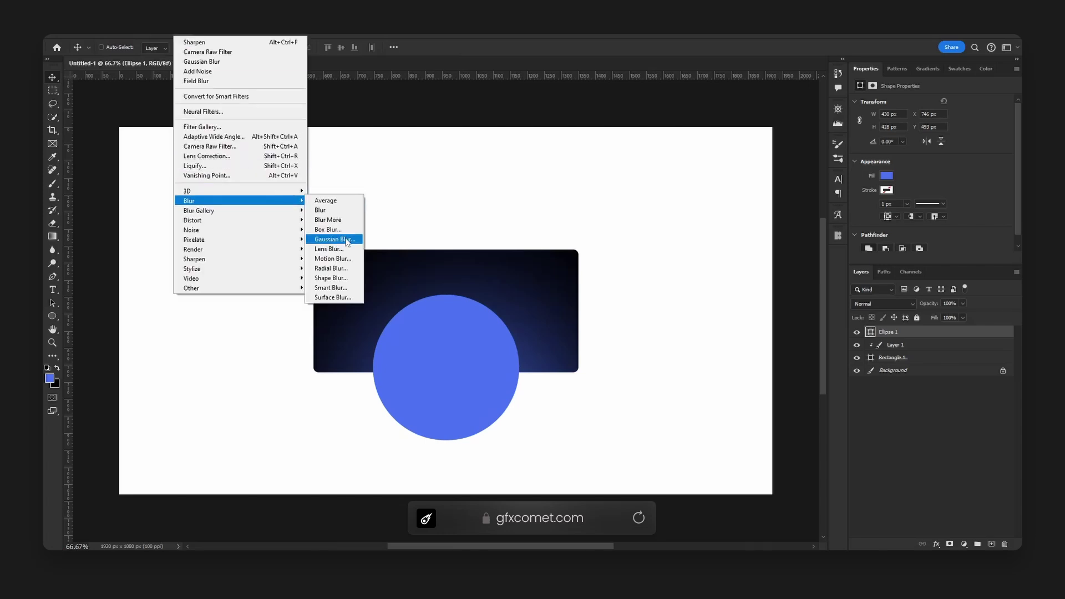
{"action": "key", "text": "ctrl+alt+f"}
{"action": "left_click", "coordinate": [626, 227]}
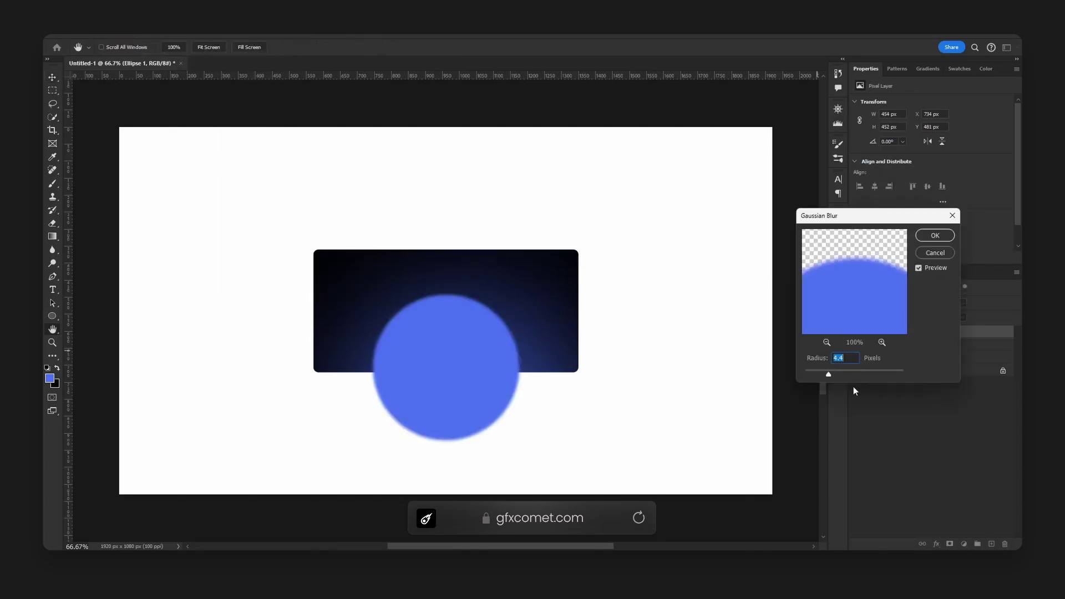
{"action": "left_click_drag", "start_coordinate": [853, 373], "coordinate": [867, 372]}
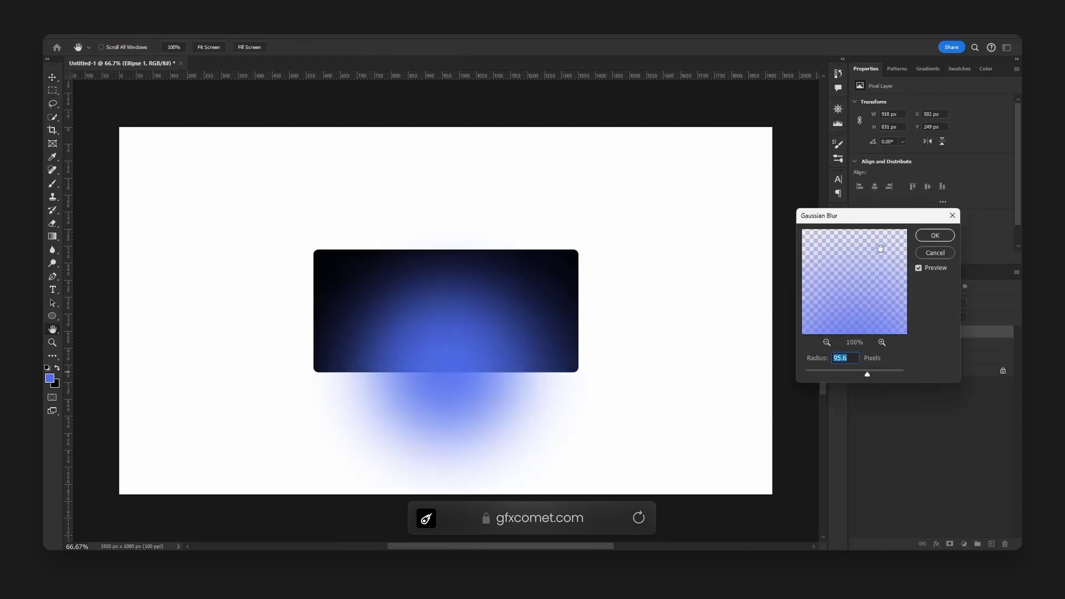
{"action": "left_click", "coordinate": [934, 235]}
- With the painted glow layer hidden, clip the blurred circle to the rectangle and lower it into a glow along the bottom edge
{"action": "left_click", "coordinate": [857, 345]}
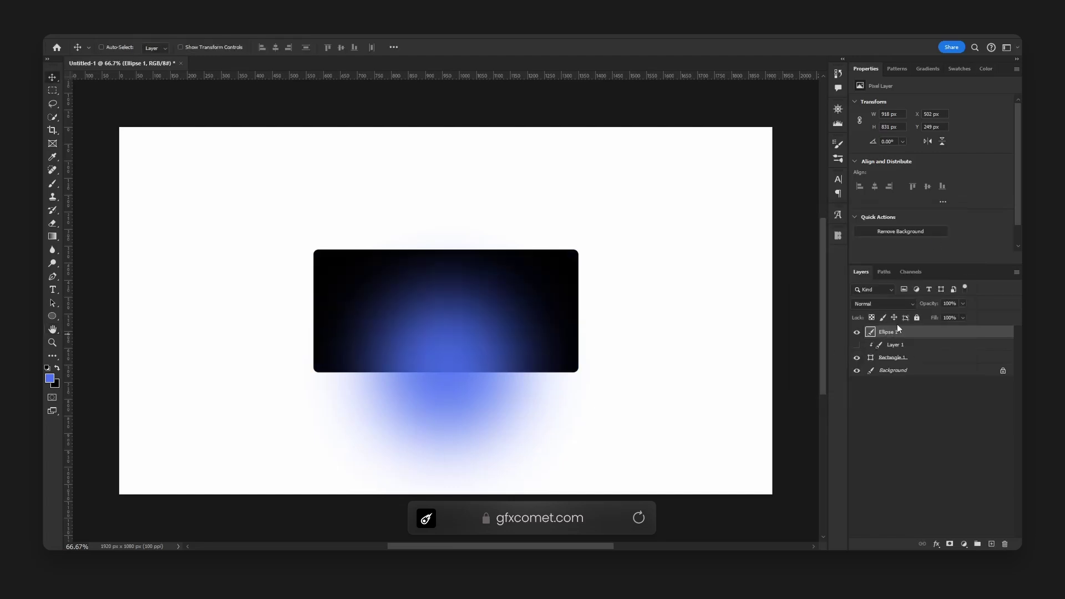
{"action": "left_click_drag", "start_coordinate": [899, 328], "coordinate": [920, 351]}
{"action": "right_click", "coordinate": [920, 351]}
{"action": "key", "text": "Escape"}
{"action": "left_click_drag", "start_coordinate": [549, 293], "coordinate": [582, 355]}
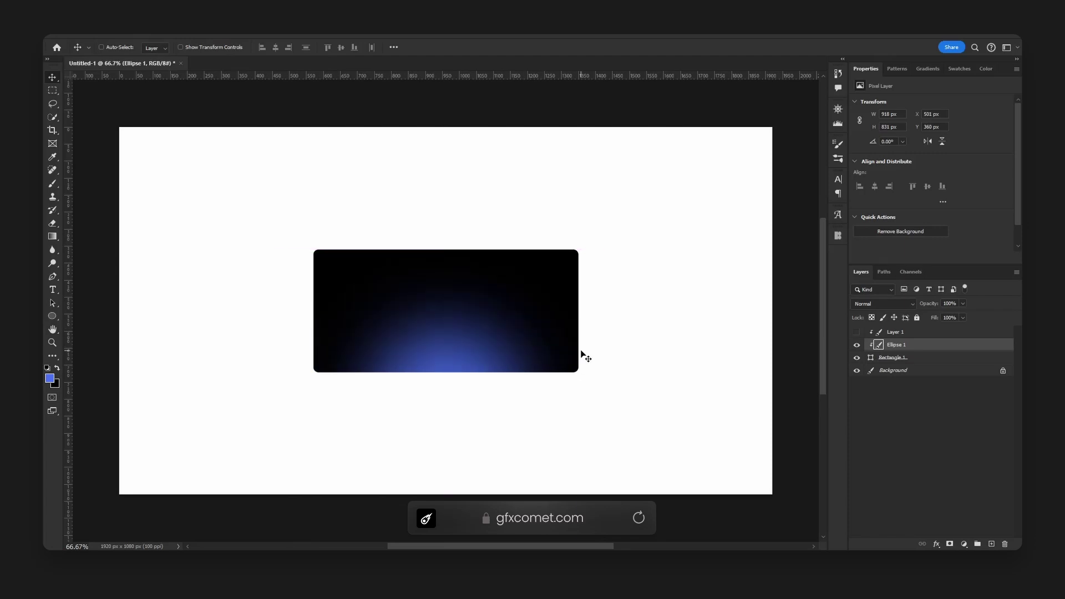
{"action": "left_click", "coordinate": [856, 358]}
{"action": "left_click", "coordinate": [857, 358]}
- Duplicate the rectangle, place the copy to the right of the glowing card and narrow it to a nearly square card
{"action": "left_click", "coordinate": [894, 358]}
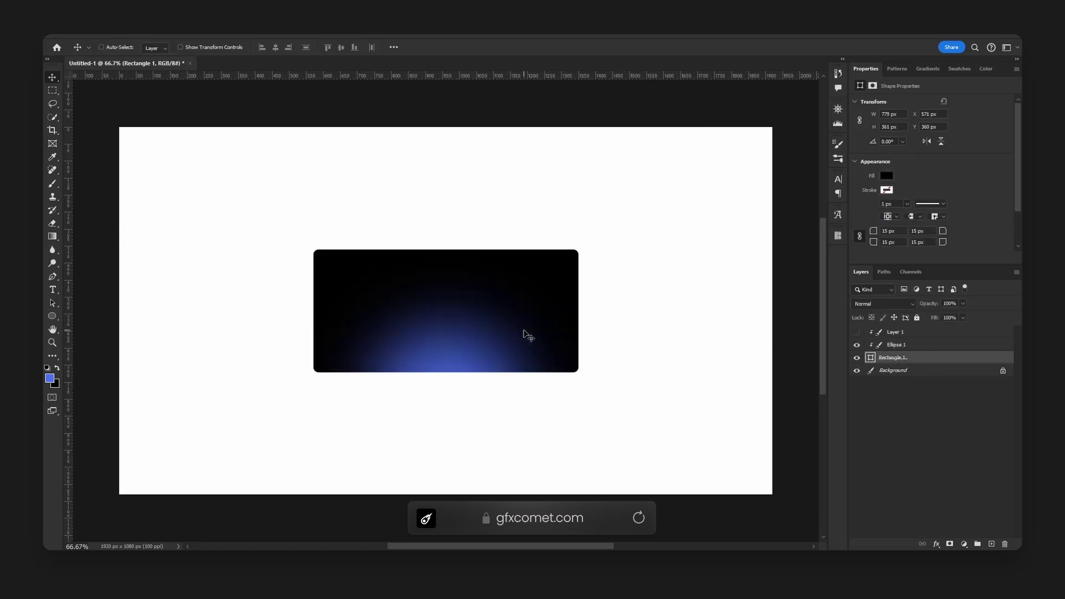
{"action": "left_click_drag", "start_coordinate": [904, 358], "coordinate": [899, 345]}
{"action": "left_click_drag", "start_coordinate": [501, 323], "coordinate": [673, 325]}
{"action": "left_click", "coordinate": [902, 351], "text": "alt"}
{"action": "key", "text": "ctrl+t"}
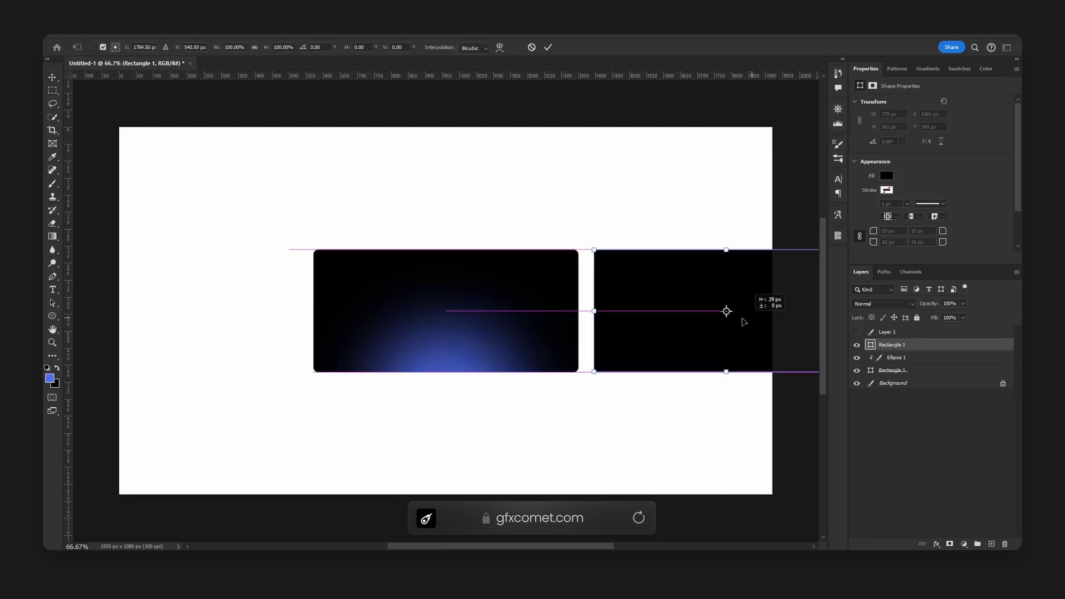
{"action": "left_click_drag", "start_coordinate": [597, 311], "coordinate": [630, 317]}
{"action": "key", "text": "Return"}
- Move both cards together with the glow toward the middle of the canvas, to about X 244 px, Y 339 px
{"action": "left_click", "coordinate": [893, 370]}
{"action": "left_click", "coordinate": [892, 345], "text": "shift"}
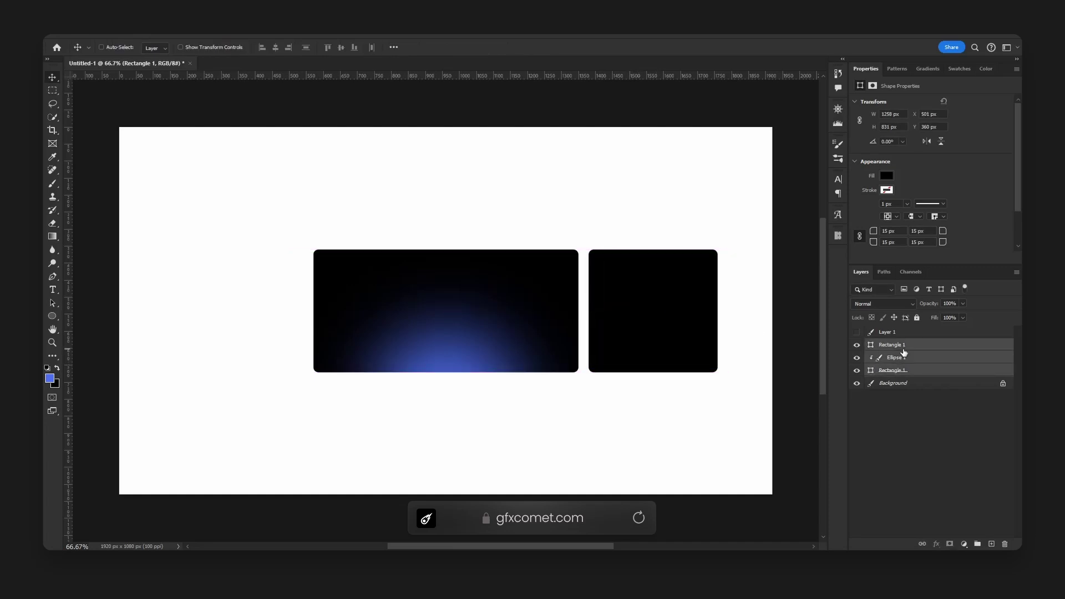
{"action": "left_click_drag", "start_coordinate": [696, 334], "coordinate": [597, 321]}
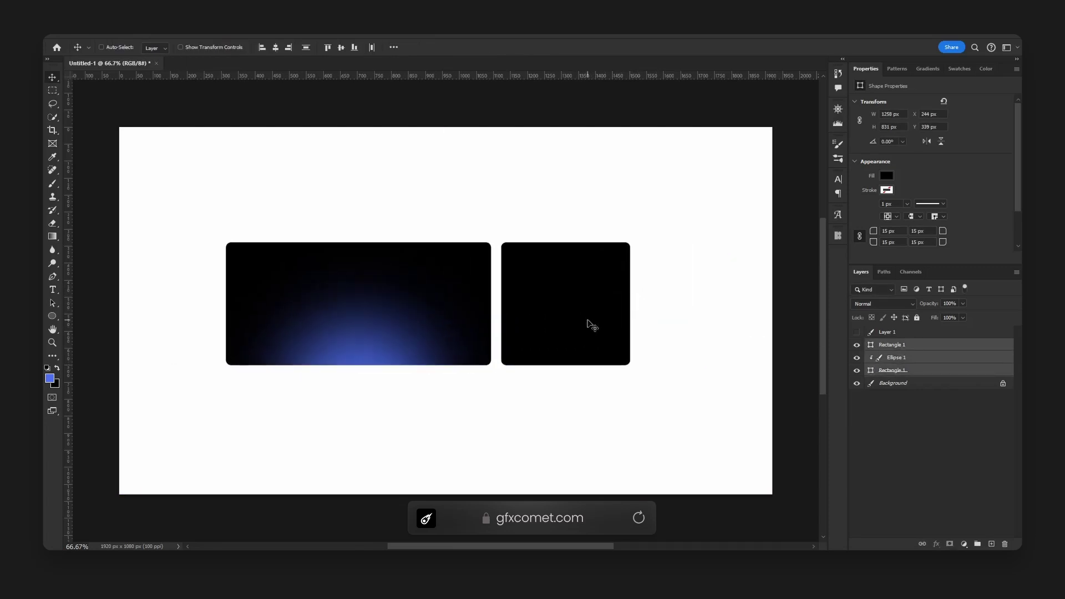
- Duplicate the square card and scale the copy about its center to roughly 327 × 312 px
{"action": "left_click", "coordinate": [919, 345]}
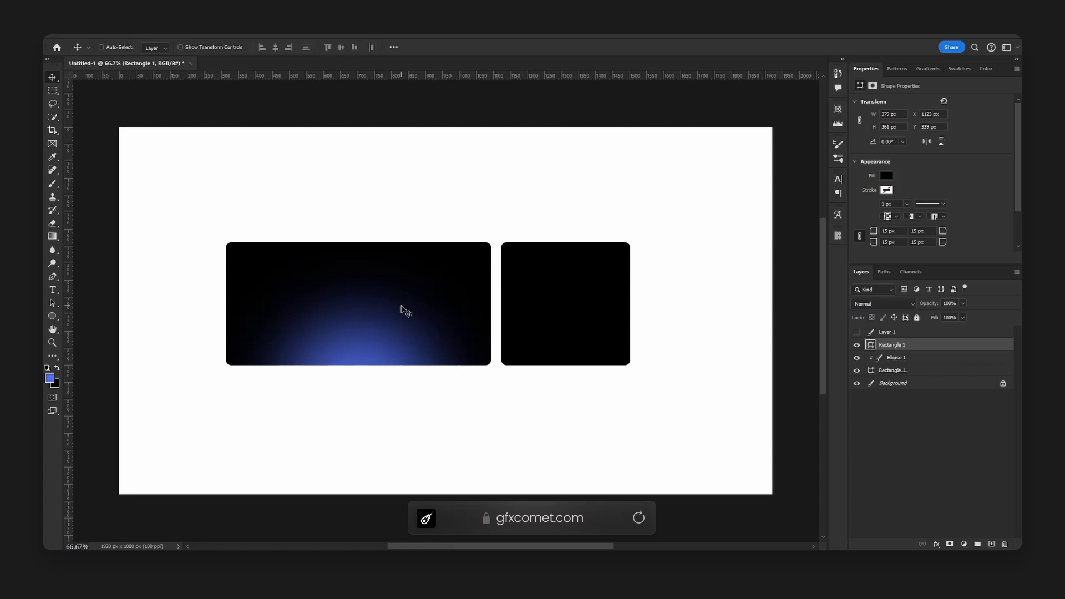
{"action": "key", "text": "ctrl+plus"}
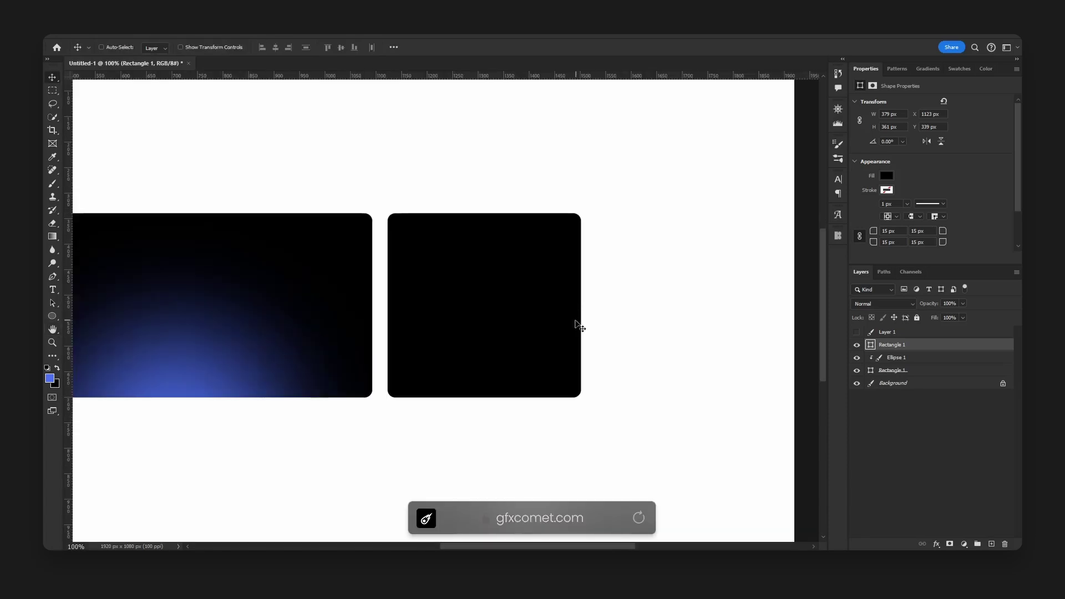
{"action": "key", "text": "ctrl+j"}
{"action": "key", "text": "ctrl+t"}
{"action": "left_click_drag", "start_coordinate": [581, 214], "coordinate": [568, 226]}
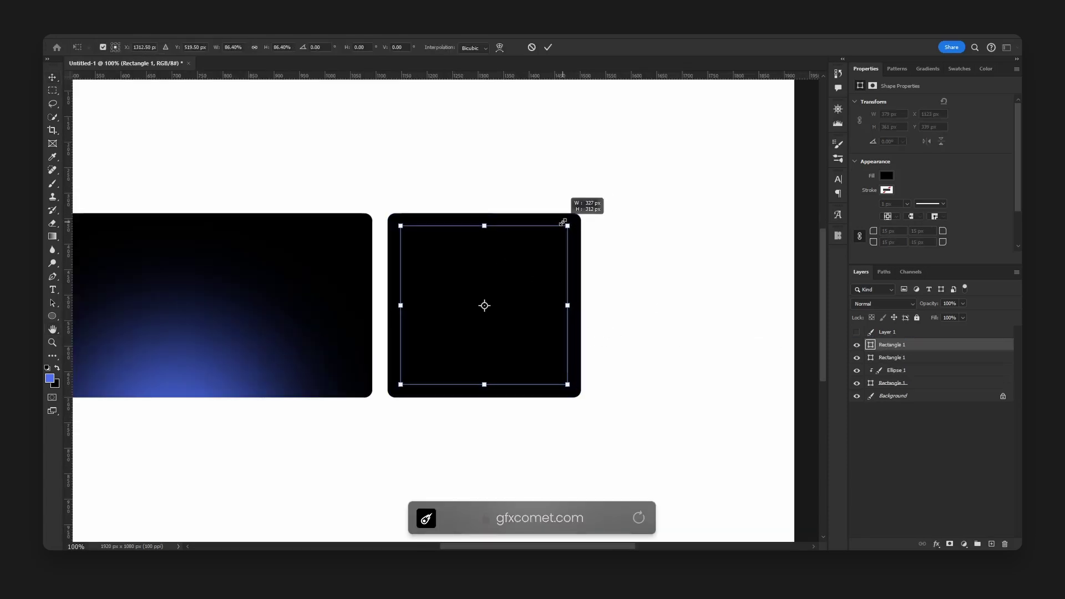
{"action": "key", "text": "Return"}
- Change the smaller inner rectangle's fill color to light blue #2e98ea
{"action": "double_click", "coordinate": [871, 346]}
{"action": "left_click", "coordinate": [893, 330]}
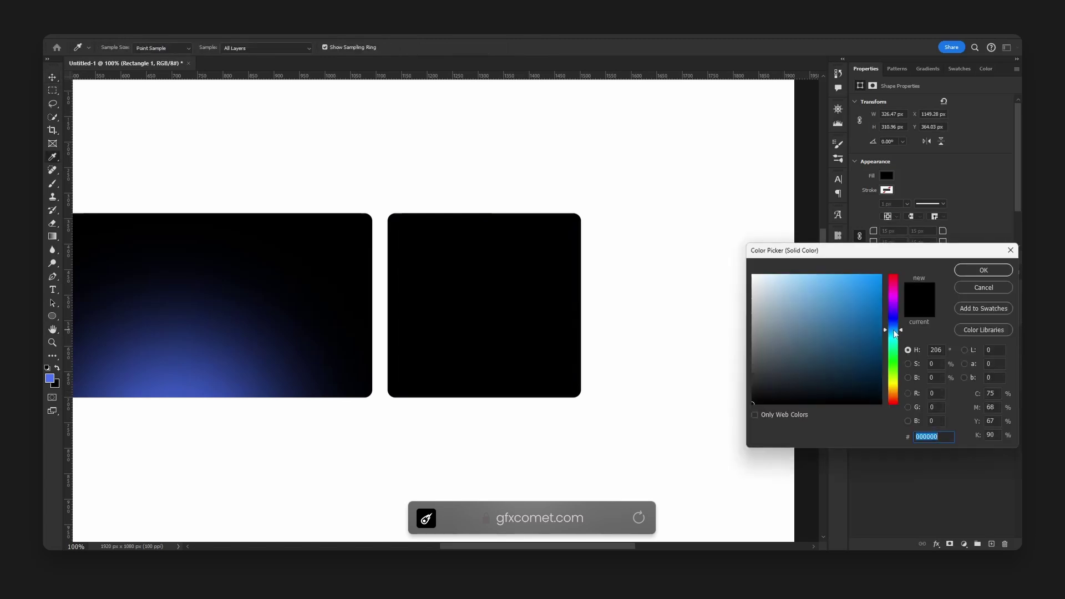
{"action": "left_click", "coordinate": [856, 286]}
{"action": "left_click", "coordinate": [983, 270]}
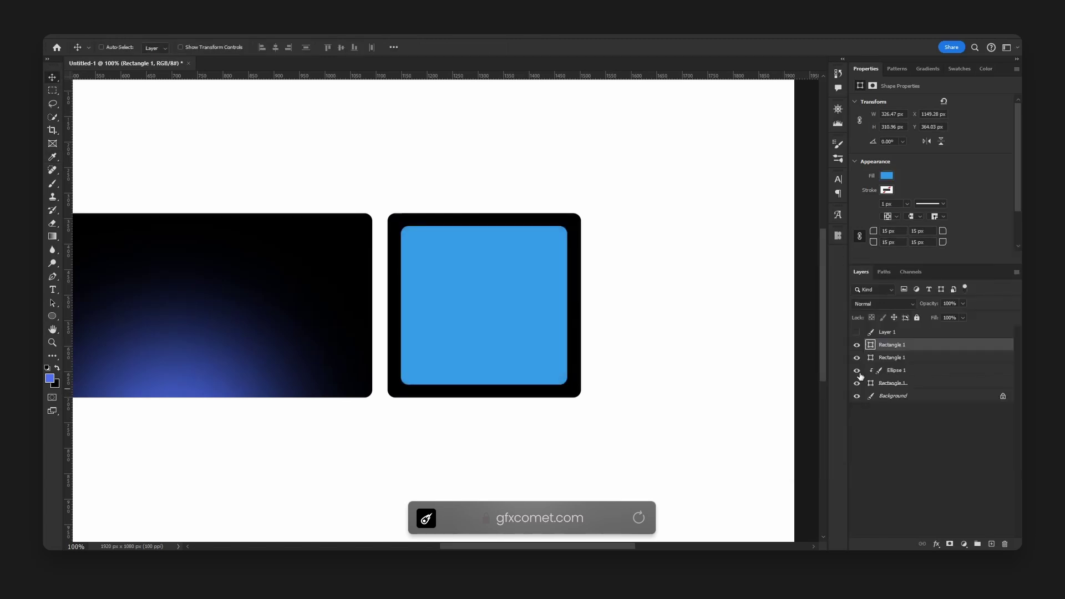
- With the wide glowing card hidden, shrink the grouped blue card and copy it into a row of four with 25 px gaps
{"action": "left_click", "coordinate": [856, 383]}
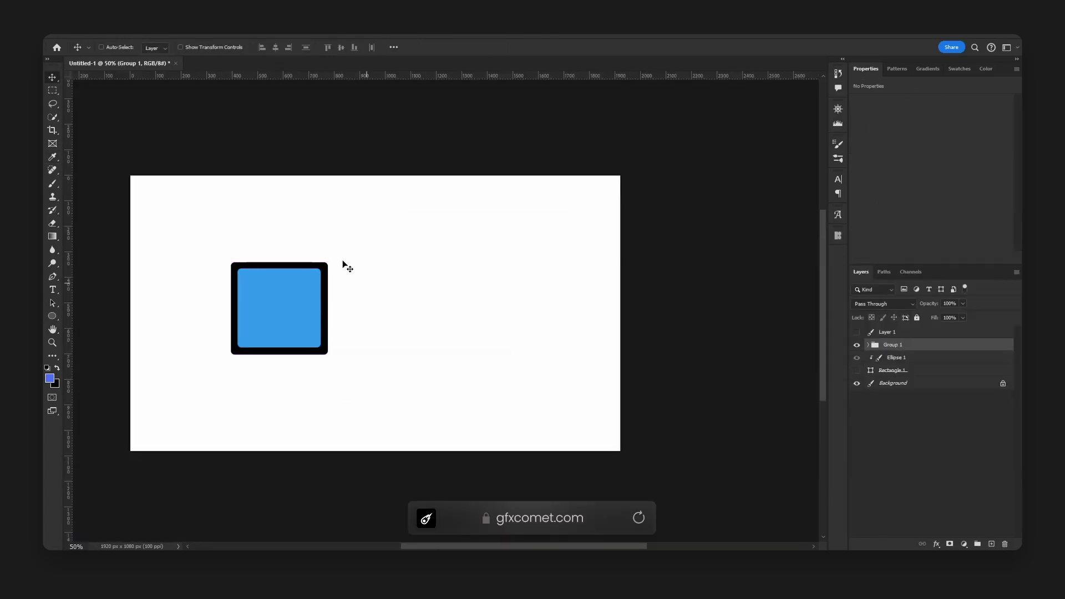
{"action": "key", "text": "ctrl+t"}
{"action": "left_click_drag", "start_coordinate": [332, 262], "coordinate": [469, 316]}
{"action": "key", "text": "Return"}
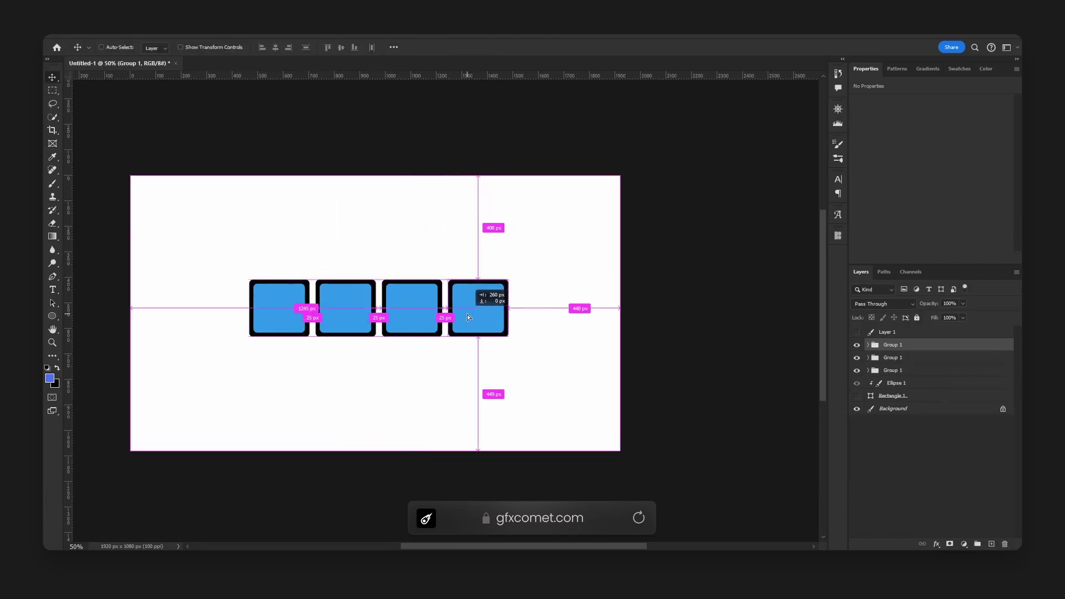
{"action": "left_click", "coordinate": [908, 383], "text": "shift"}
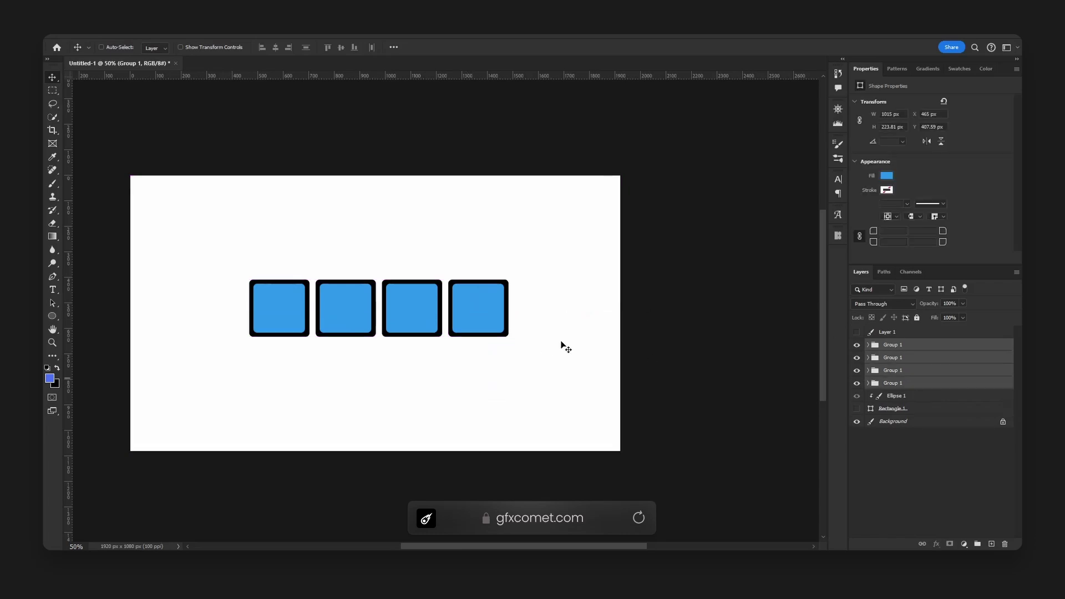
{"action": "left_click", "coordinate": [921, 347]}
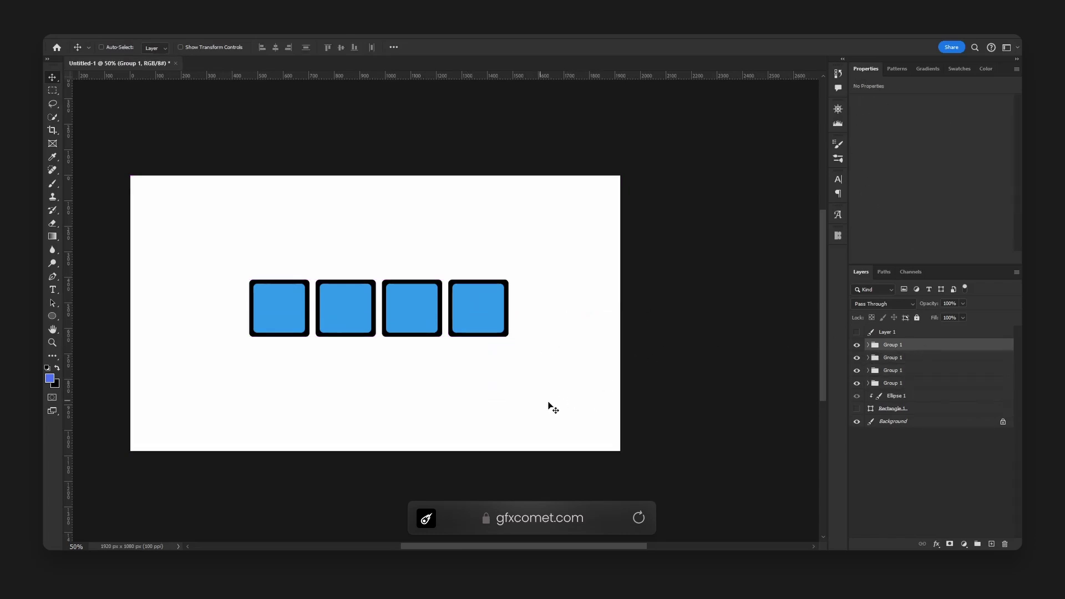
- Change the fill of the inner square in the leftmost card of the row to purple
{"action": "key", "text": "ctrl"}
{"action": "left_click", "coordinate": [304, 330], "text": "ctrl"}
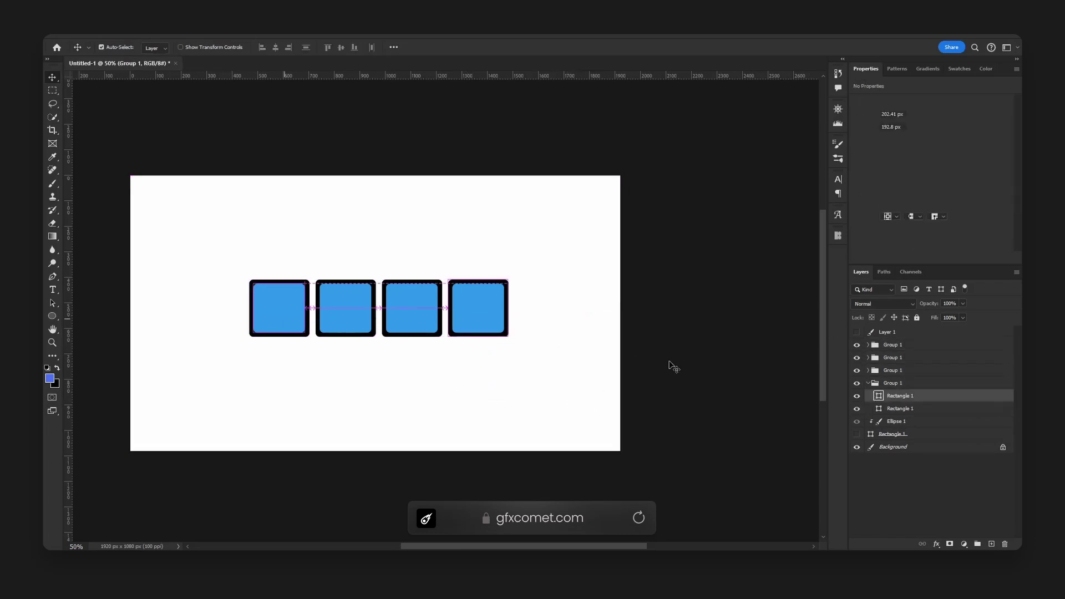
{"action": "double_click", "coordinate": [884, 396]}
{"action": "type", "text": "9013fe"}
{"action": "key", "text": "Return"}
{"action": "scroll", "coordinate": [325, 316], "scroll_direction": "up", "scroll_amount": 1}
{"action": "left_click_drag", "start_coordinate": [325, 316], "coordinate": [433, 319]}
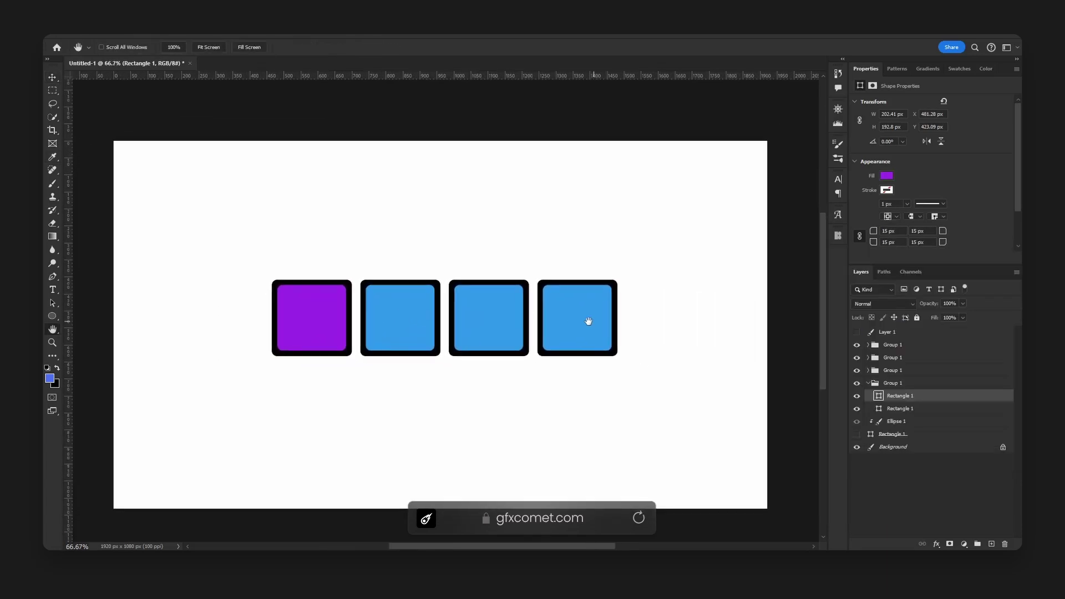
{"action": "left_click_drag", "start_coordinate": [364, 320], "coordinate": [360, 323]}
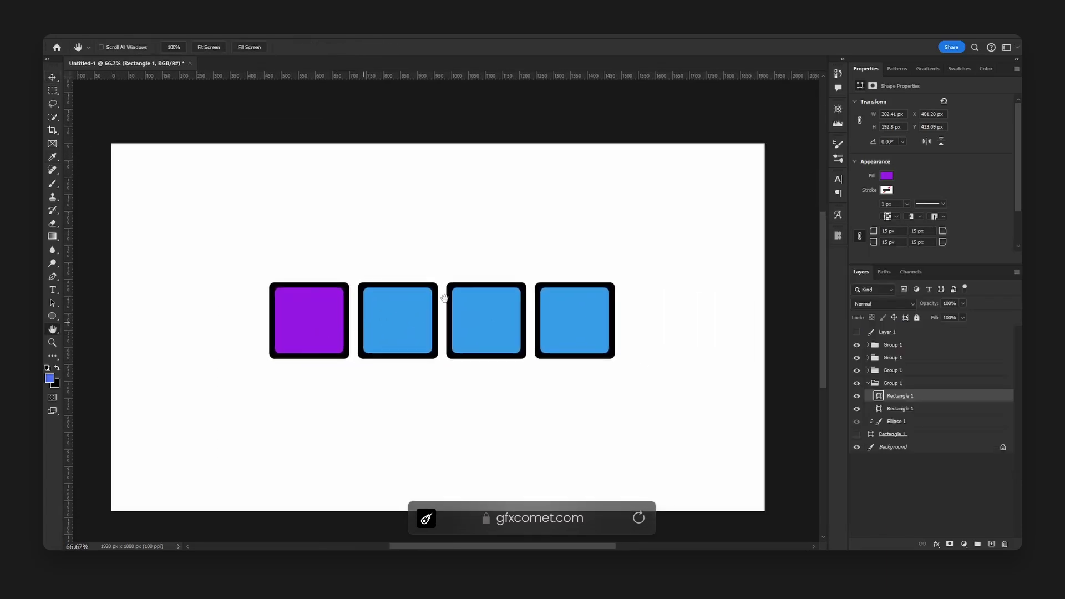
- Select the inner squares of the three remaining blue cards and match their fill to the first card's purple
{"action": "left_click", "coordinate": [868, 371]}
{"action": "left_click", "coordinate": [898, 383]}
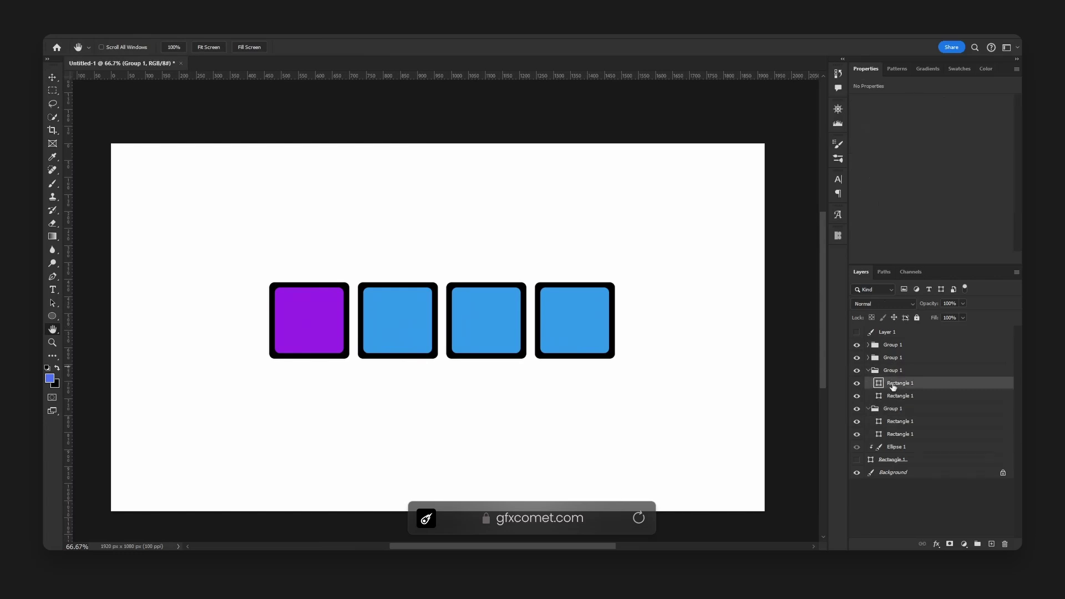
{"action": "left_click", "coordinate": [868, 357]}
{"action": "left_click", "coordinate": [868, 345]}
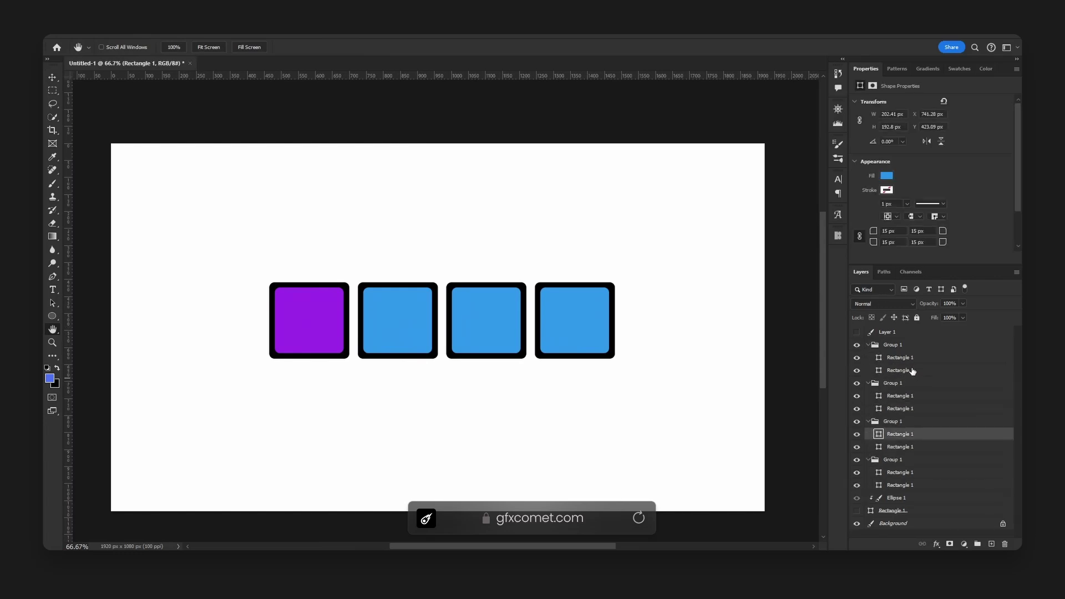
{"action": "left_click", "coordinate": [906, 398], "text": "ctrl"}
{"action": "left_click", "coordinate": [899, 357], "text": "ctrl"}
{"action": "left_click", "coordinate": [886, 175]}
{"action": "left_click", "coordinate": [366, 303]}
{"action": "left_click", "coordinate": [886, 175]}
{"action": "left_click", "coordinate": [988, 195]}
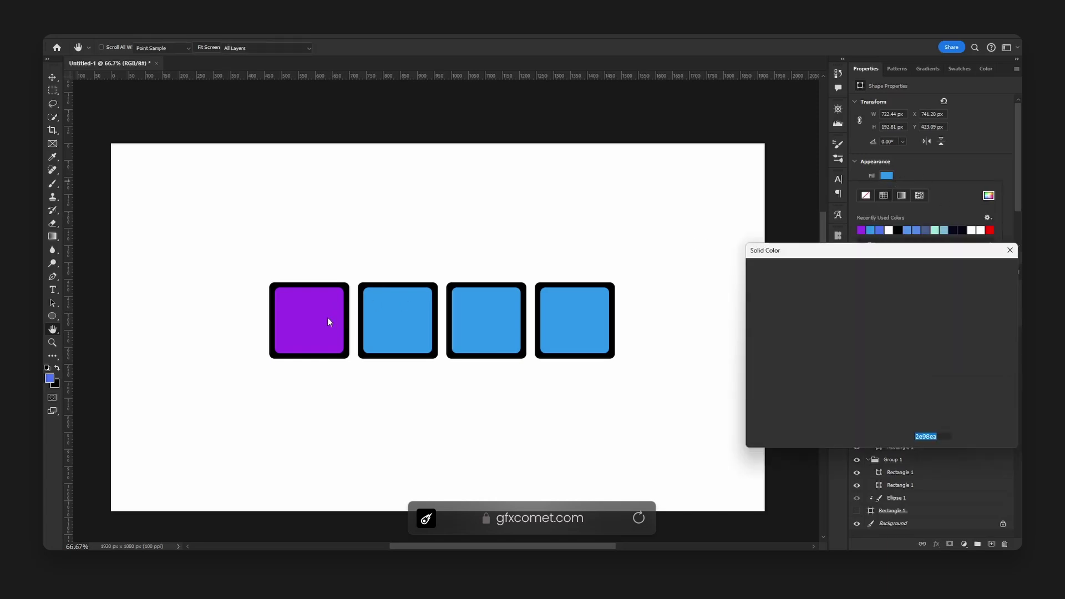
{"action": "left_click", "coordinate": [318, 312]}
{"action": "left_click", "coordinate": [1011, 269]}
{"action": "key", "text": "v"}
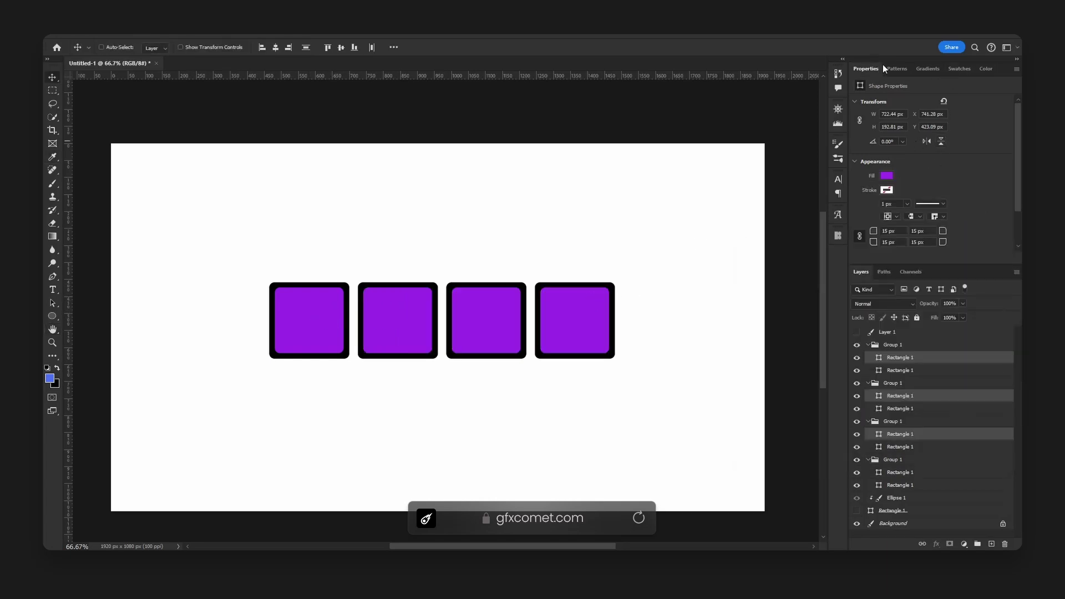
- Browse the available gradient, pattern, swatch and color options, and the Basics and Natural layer styles
{"action": "left_click", "coordinate": [928, 68]}
{"action": "left_click", "coordinate": [897, 68]}
{"action": "left_click", "coordinate": [960, 69]}
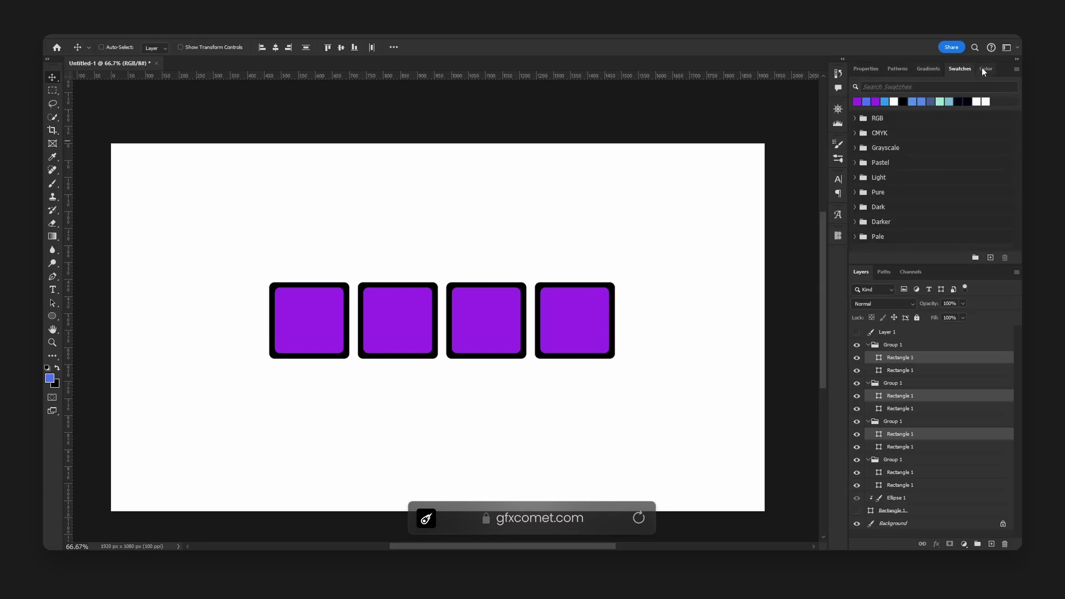
{"action": "left_click", "coordinate": [986, 68]}
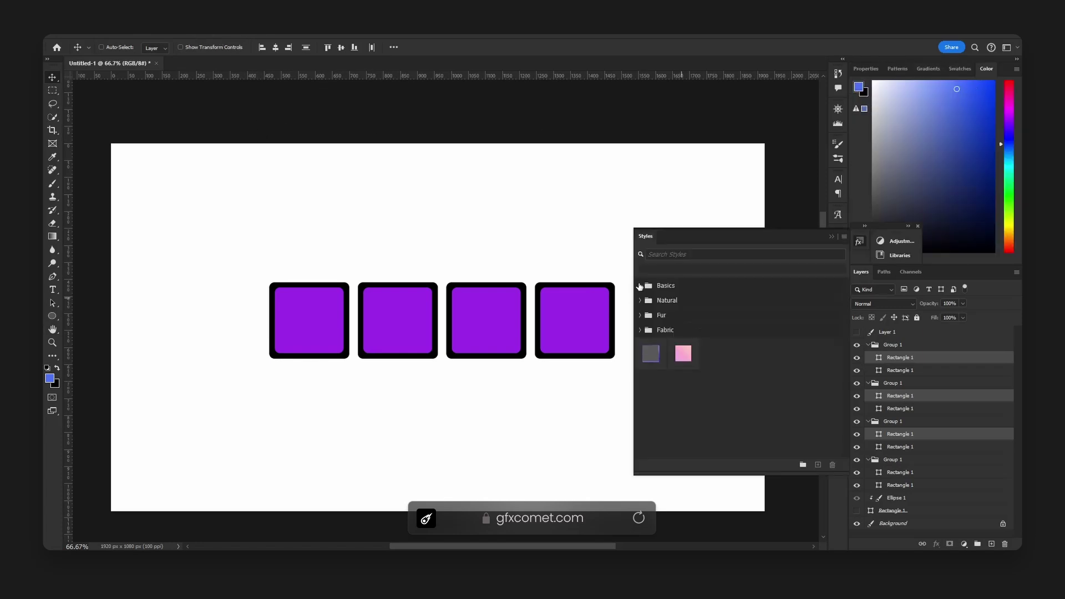
{"action": "left_click", "coordinate": [639, 285]}
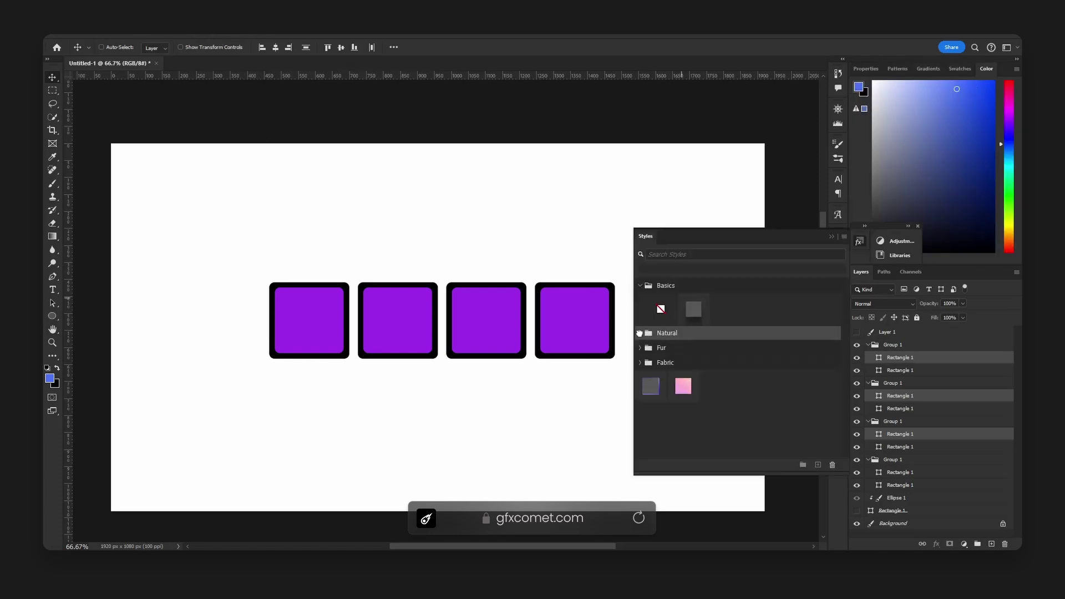
{"action": "left_click", "coordinate": [638, 333]}
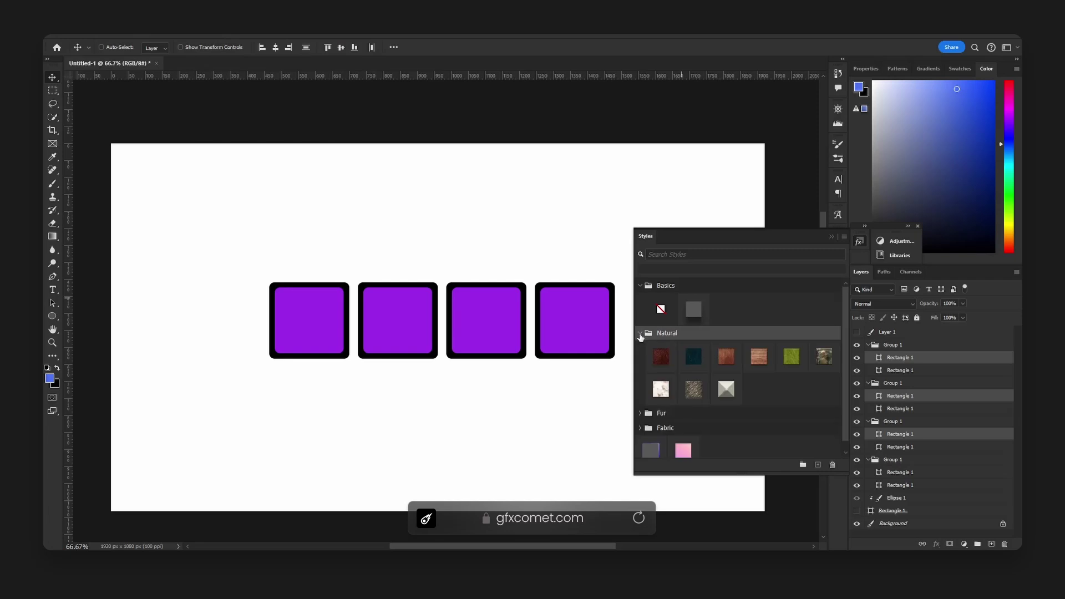
{"action": "left_click", "coordinate": [833, 236]}
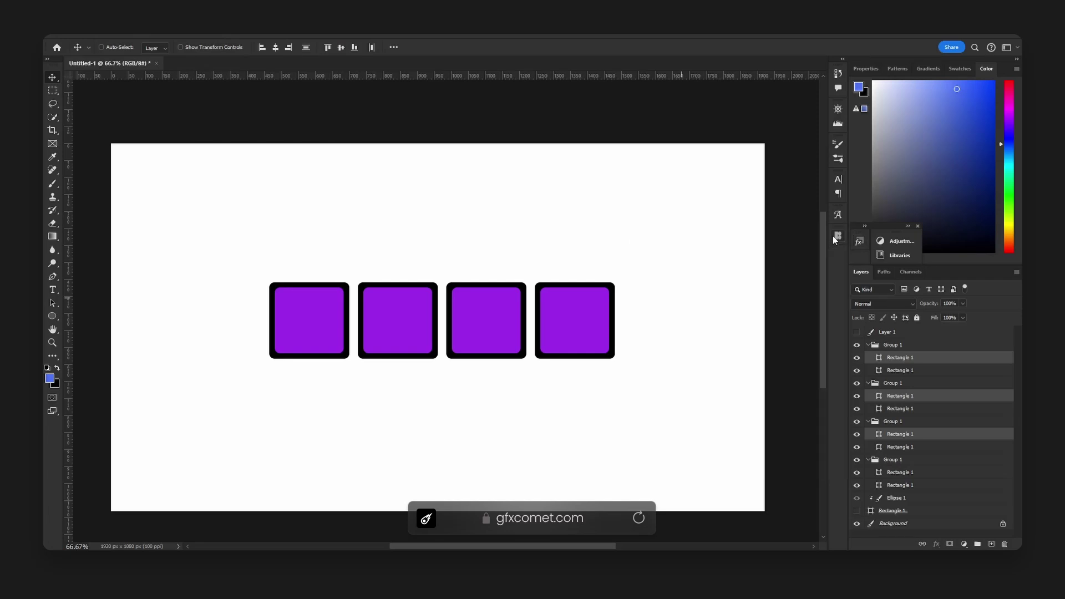
{"action": "left_click", "coordinate": [919, 226]}
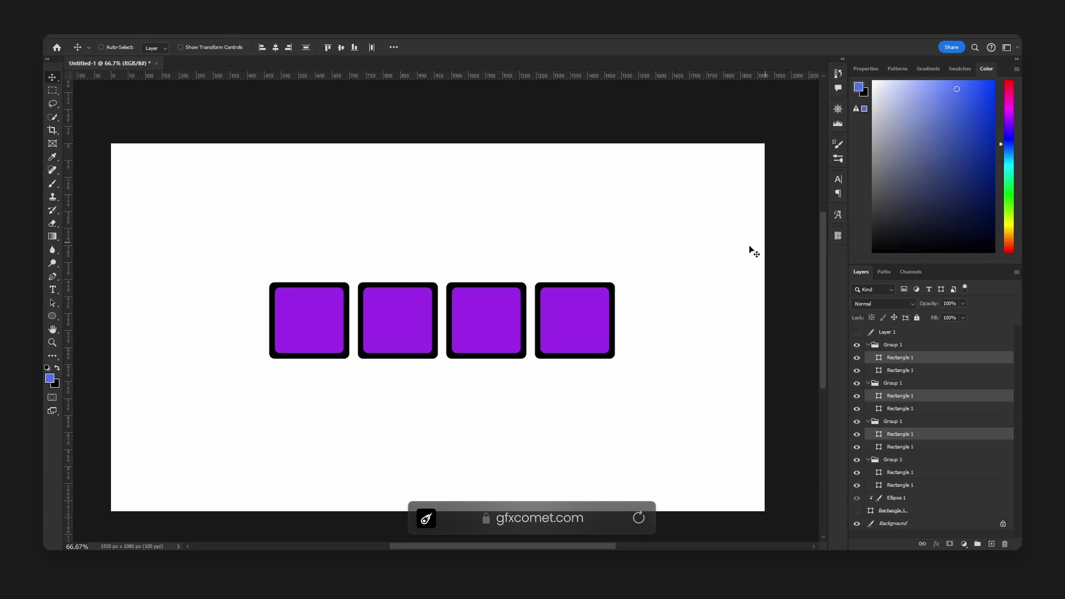
- Collapse the four card groups and hide the three copies, keeping only the leftmost card visible and selected
{"action": "left_click", "coordinate": [868, 345]}
{"action": "left_click", "coordinate": [869, 358]}
{"action": "left_click", "coordinate": [869, 371]}
{"action": "left_click", "coordinate": [869, 383]}
{"action": "left_click_drag", "start_coordinate": [858, 373], "coordinate": [857, 344]}
{"action": "left_click", "coordinate": [899, 383]}
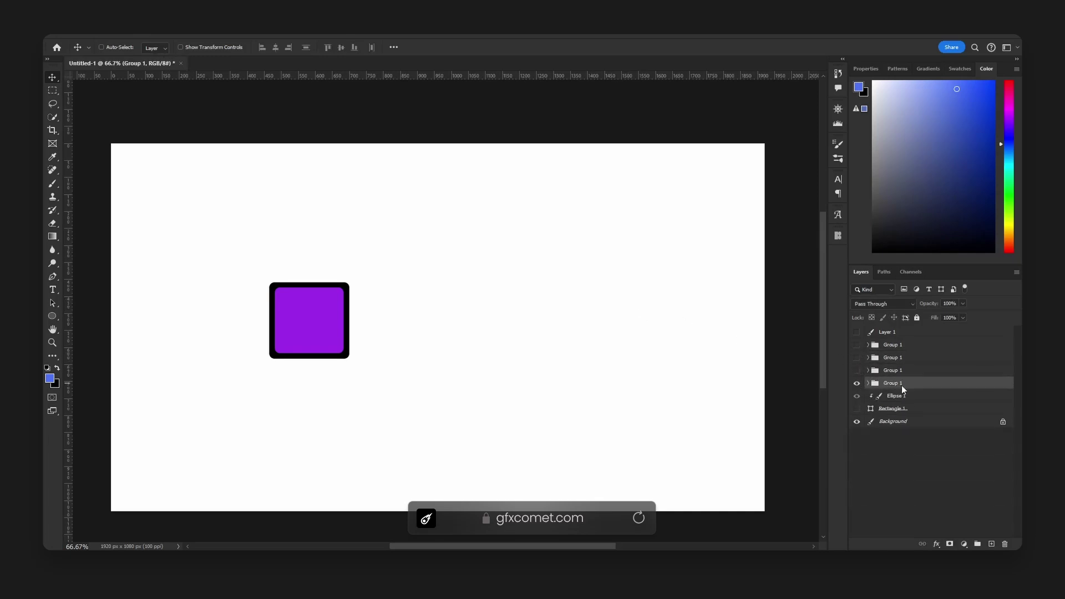
- Convert the visible card group to a smart object and copy it into a row of four
{"action": "right_click", "coordinate": [901, 384]}
{"action": "left_click", "coordinate": [952, 235]}
{"action": "key", "text": "ctrl+e"}
{"action": "left_click_drag", "start_coordinate": [368, 325], "coordinate": [565, 334]}
- Open the contents of the lowest smart object in the stack and set its inner square's fill to blue #2e7eea
{"action": "left_click", "coordinate": [871, 422]}
{"action": "double_click", "coordinate": [871, 423]}
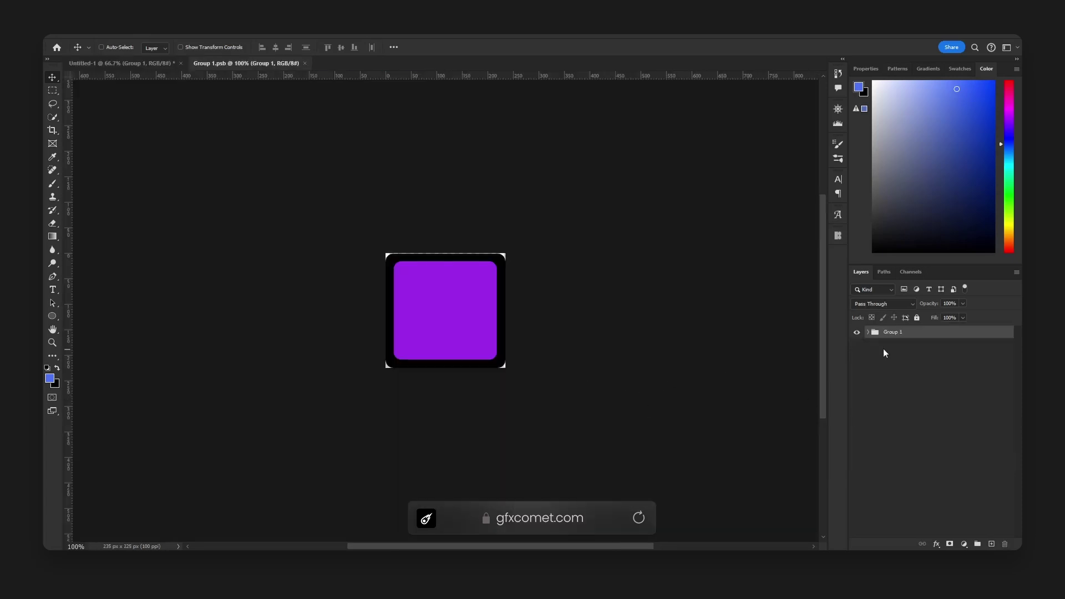
{"action": "left_click", "coordinate": [869, 331]}
{"action": "left_click", "coordinate": [906, 357]}
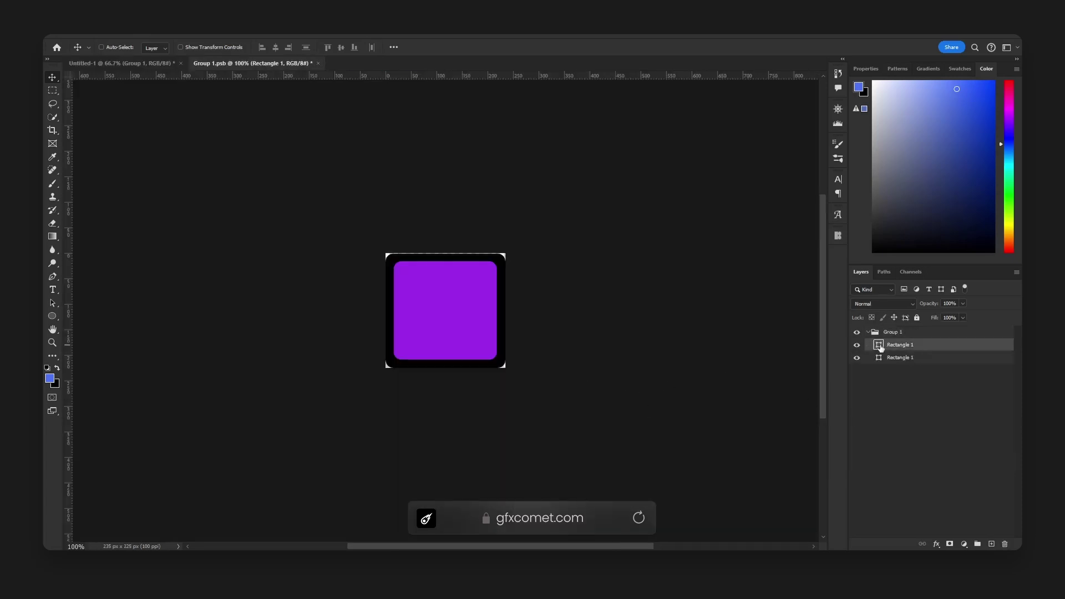
{"action": "double_click", "coordinate": [877, 345]}
{"action": "left_click", "coordinate": [892, 327]}
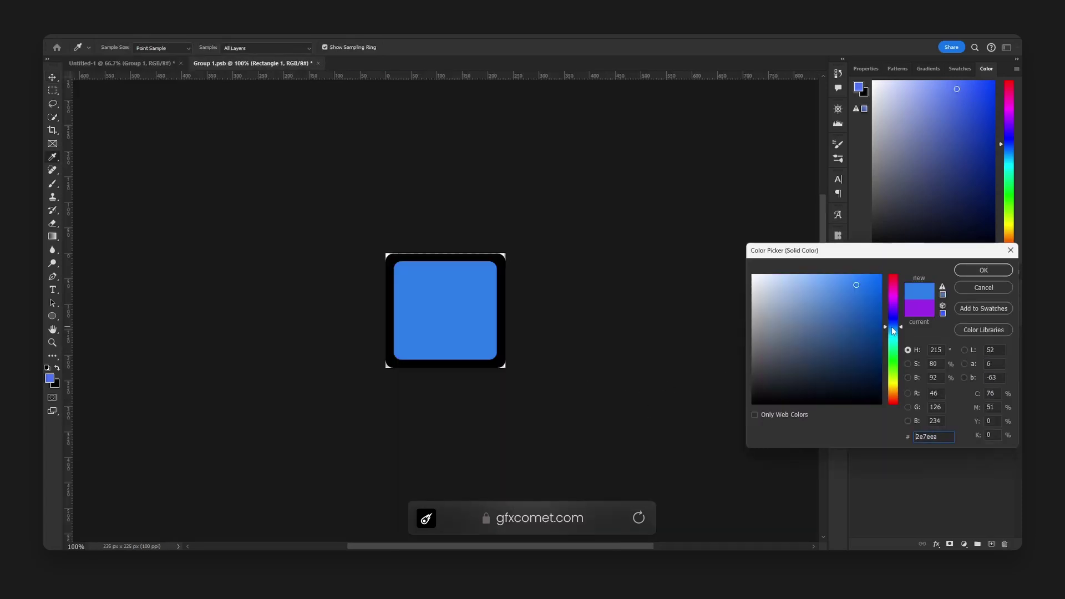
{"action": "left_click", "coordinate": [982, 270]}
- Save and close the smart object's contents so the linked cards update
{"action": "key", "text": "v"}
{"action": "key", "text": "ctrl+s"}
{"action": "key", "text": "ctrl+w"}
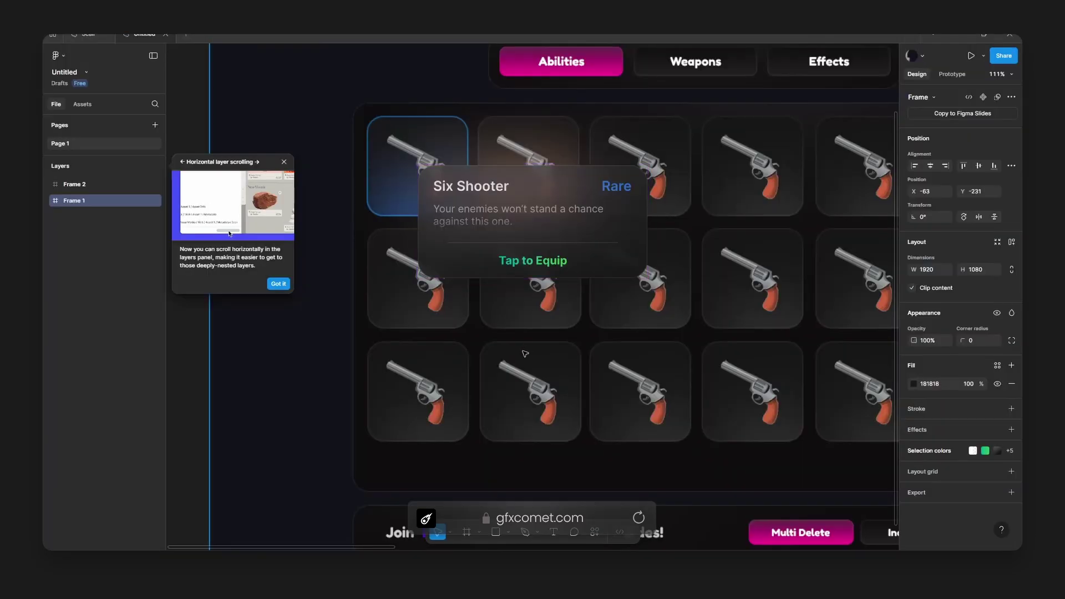
- In Figma, dismiss the horizontal layer scrolling tip and select the Six Shooter tooltip component in Frame 1
{"action": "left_click", "coordinate": [524, 354]}
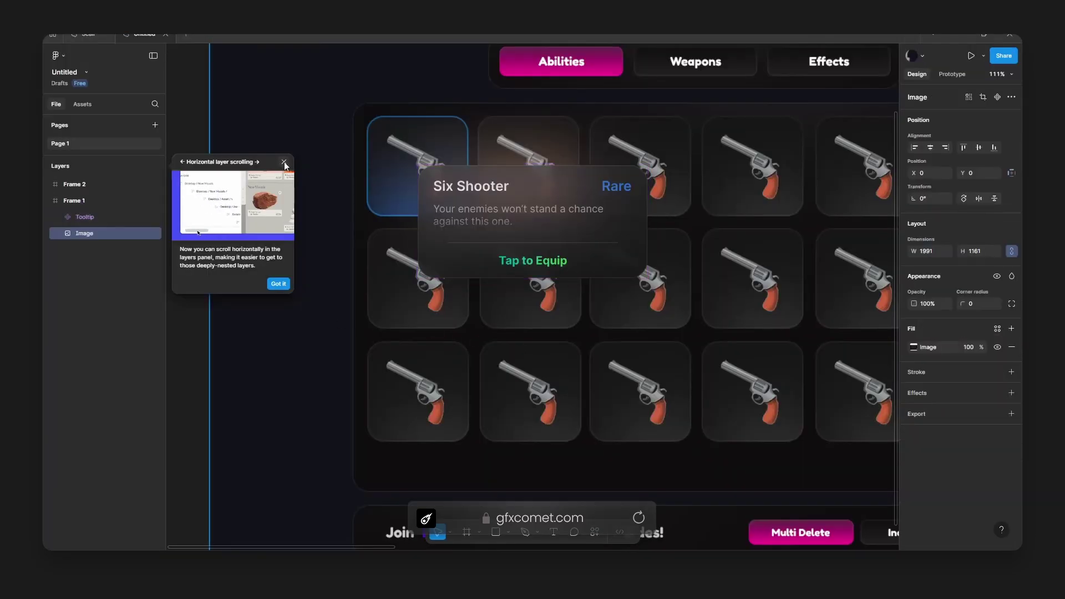
{"action": "left_click", "coordinate": [284, 161]}
{"action": "left_click", "coordinate": [486, 209]}
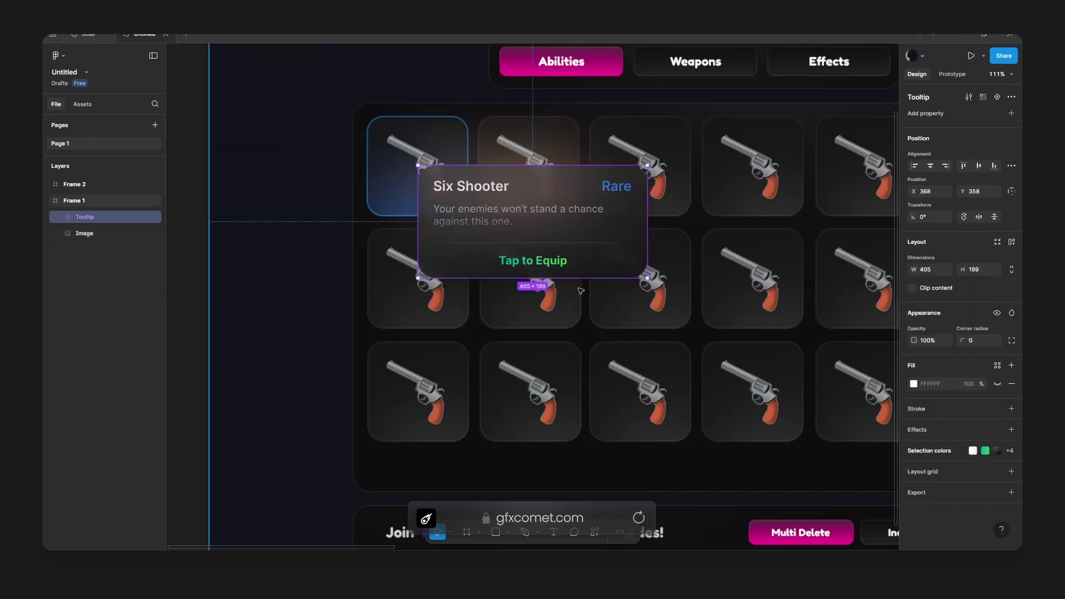
{"action": "scroll", "coordinate": [603, 196], "scroll_direction": "up", "scroll_amount": 4}
{"action": "scroll", "coordinate": [603, 196], "scroll_direction": "right", "scroll_amount": 3}
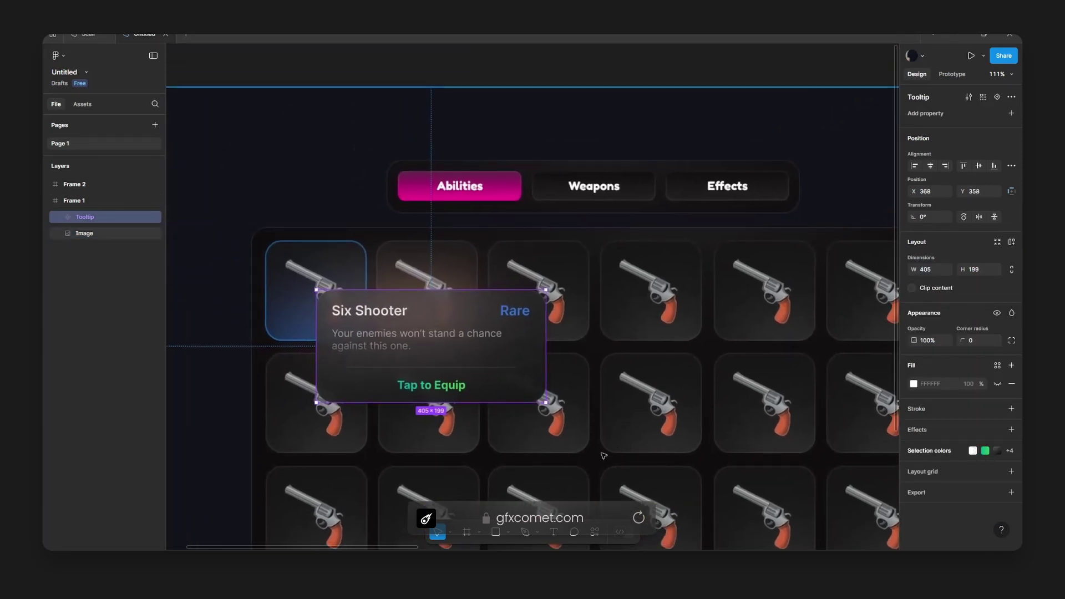
{"action": "scroll", "coordinate": [601, 450], "scroll_direction": "down", "scroll_amount": 5}
{"action": "scroll", "coordinate": [604, 455], "scroll_direction": "up", "scroll_amount": 3}
{"action": "scroll", "coordinate": [603, 452], "scroll_direction": "down", "scroll_amount": 1}
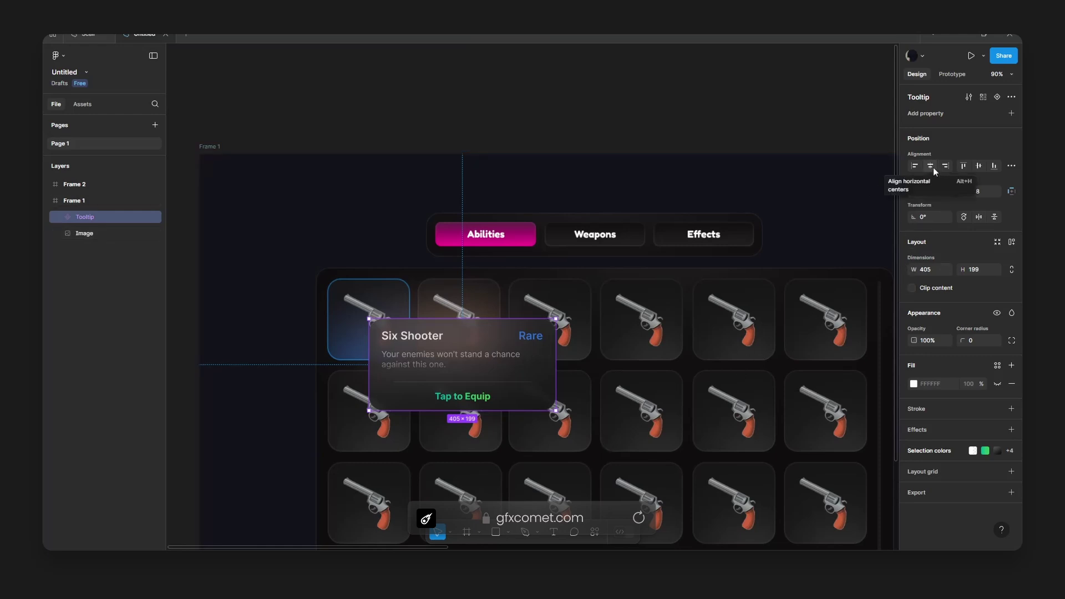
- Select the gradient rectangle at the tooltip's upper left corner and show its constraint settings
{"action": "double_click", "coordinate": [432, 339]}
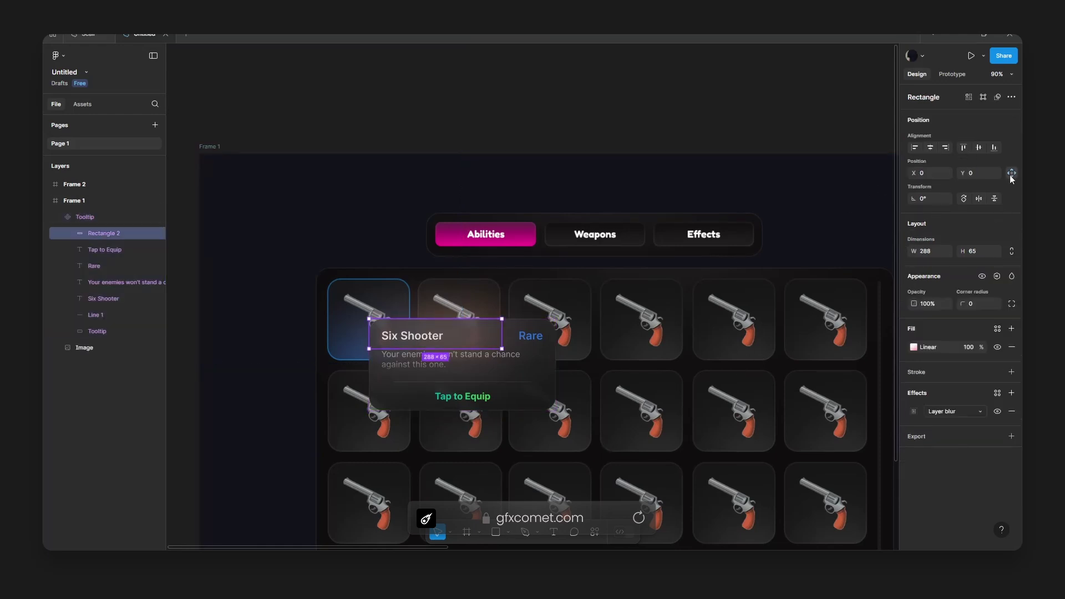
{"action": "left_click", "coordinate": [1011, 175]}
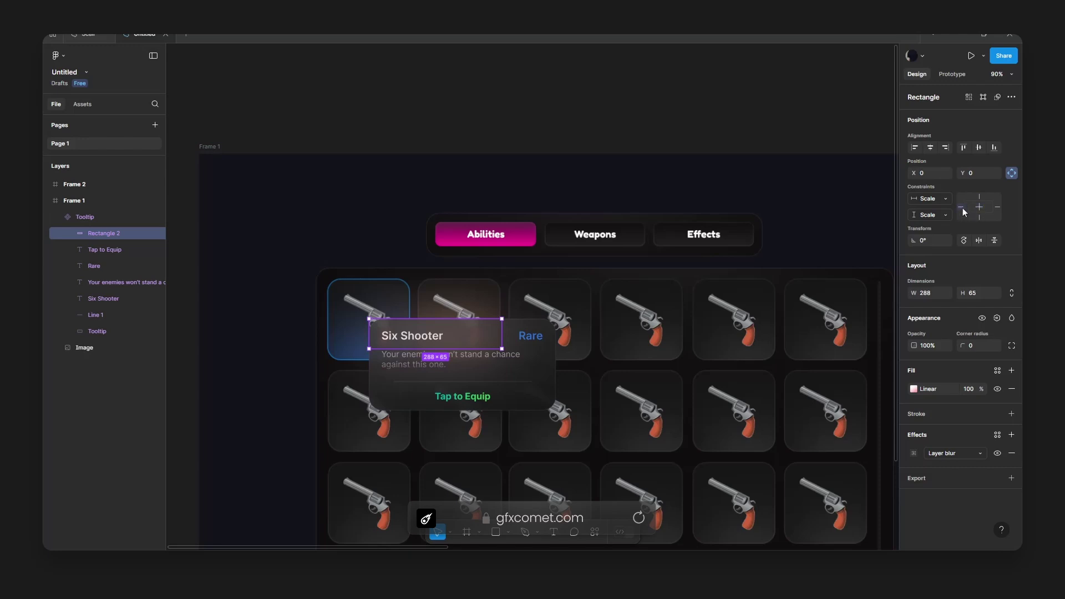
- Constrain the gradient rectangle to the left and top, and enlarge the tooltip component from its lower right corner to test the constraints
{"action": "left_click", "coordinate": [961, 206]}
{"action": "left_click", "coordinate": [978, 196]}
{"action": "left_click", "coordinate": [252, 158]}
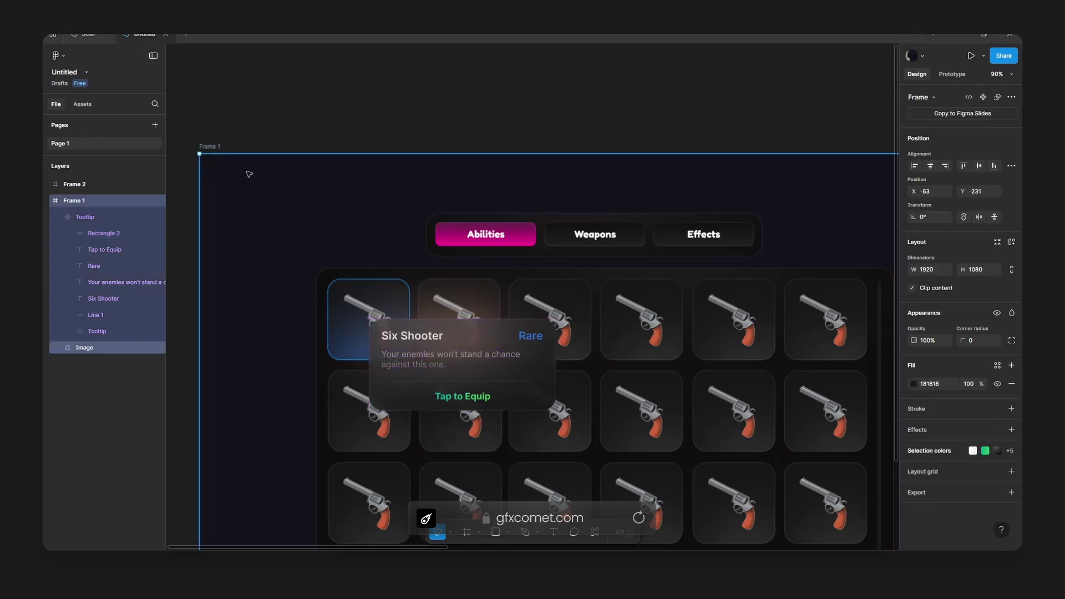
{"action": "left_click", "coordinate": [460, 361]}
{"action": "left_click_drag", "start_coordinate": [555, 410], "coordinate": [639, 447]}
- Switch to the Scail file and look over the home page and the available asset libraries, returning to the layer list
{"action": "key", "text": "ctrl+Tab"}
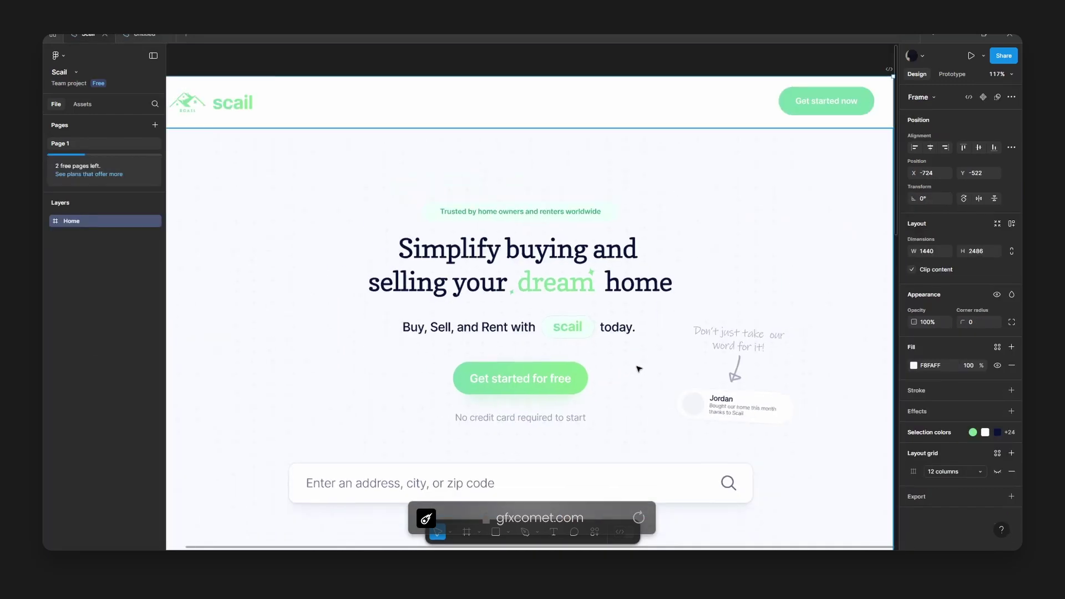
{"action": "scroll", "coordinate": [641, 368], "scroll_direction": "down", "scroll_amount": 2}
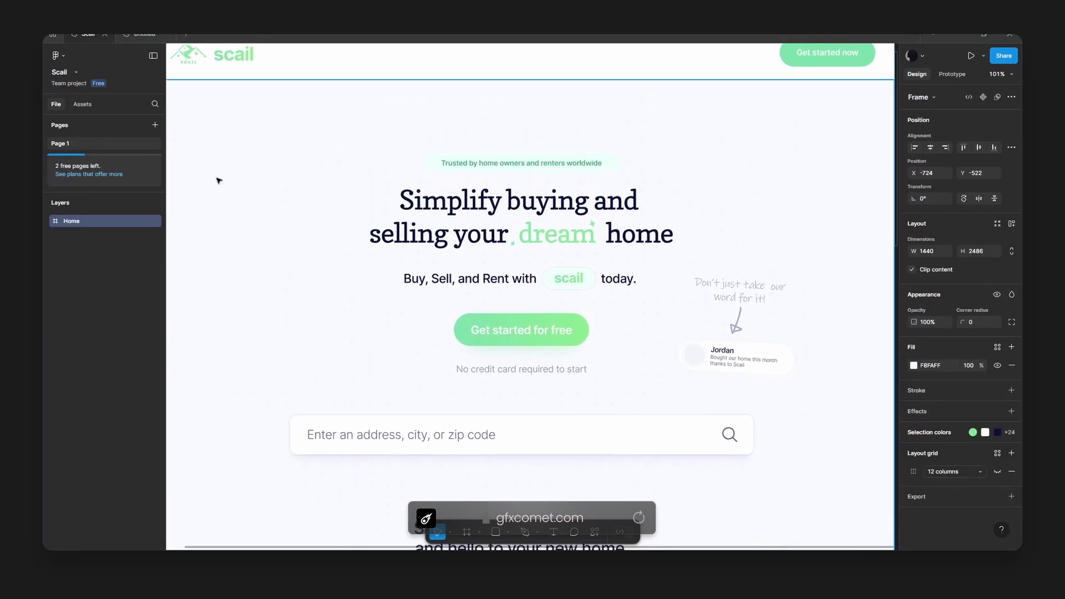
{"action": "left_click", "coordinate": [82, 104]}
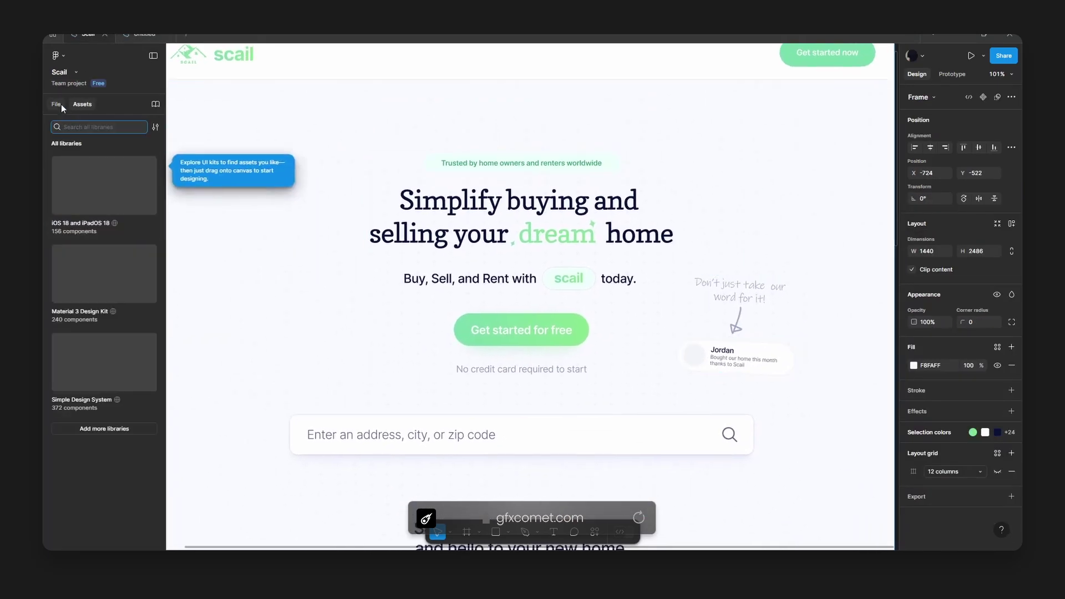
{"action": "left_click", "coordinate": [57, 105]}
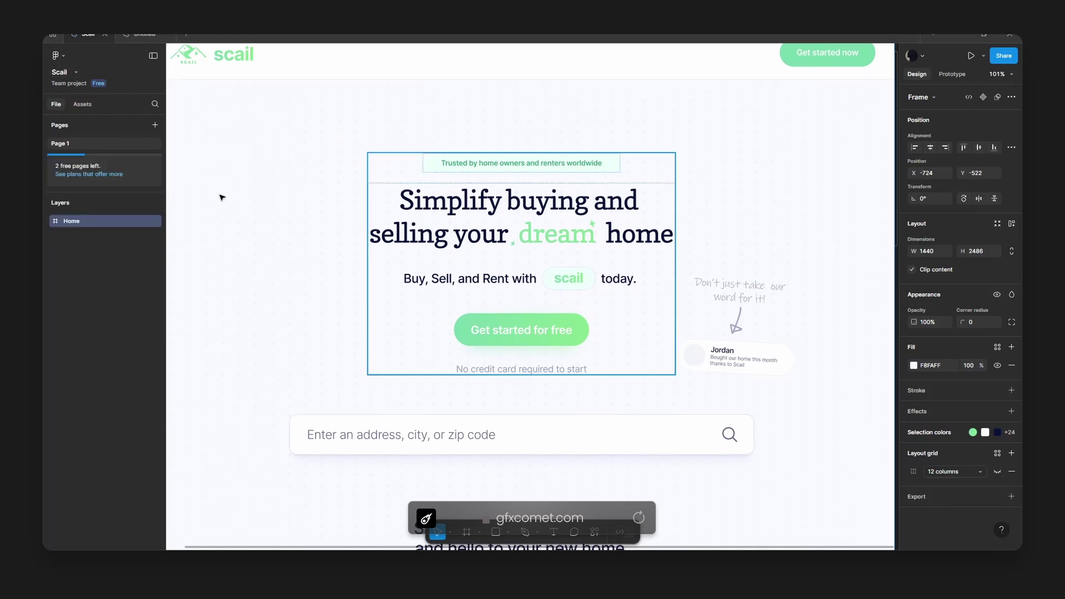
- Expand the Home frame's layers, select the Navigation frame and look over the page down to the feature cards
{"action": "left_click", "coordinate": [49, 222]}
{"action": "left_click", "coordinate": [90, 237]}
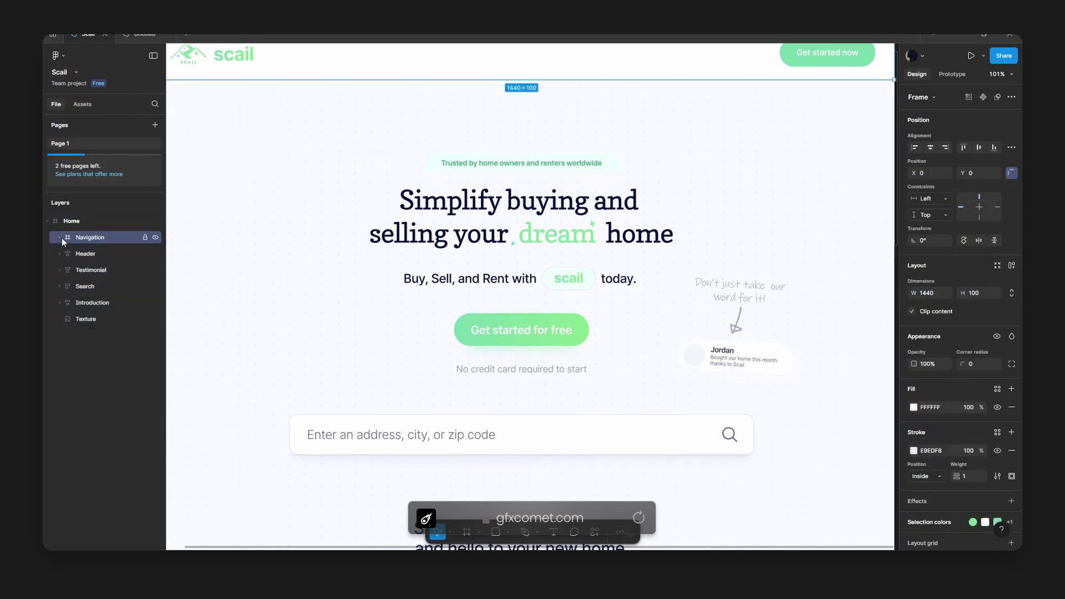
{"action": "scroll", "coordinate": [515, 335], "scroll_direction": "down", "scroll_amount": 3}
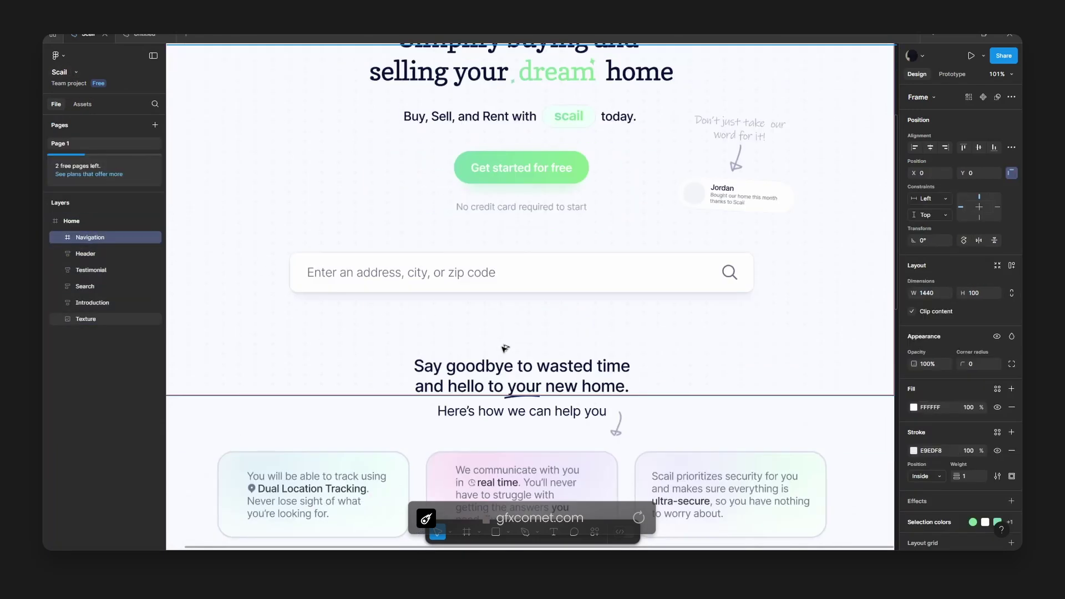
{"action": "scroll", "coordinate": [514, 335], "scroll_direction": "down", "scroll_amount": 5, "text": "ctrl"}
- Select the Search frame inside Home and expand it to show its nested layers and auto layout settings
{"action": "left_click", "coordinate": [66, 221]}
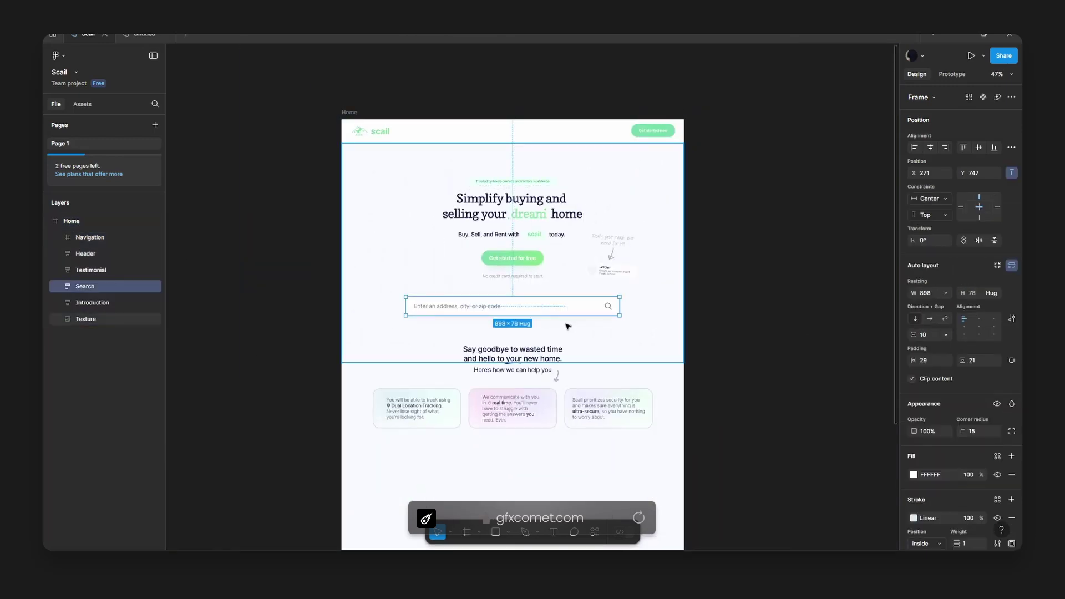
{"action": "left_click", "coordinate": [61, 286]}
{"action": "key", "text": "shift+2"}
{"action": "left_click", "coordinate": [60, 286]}
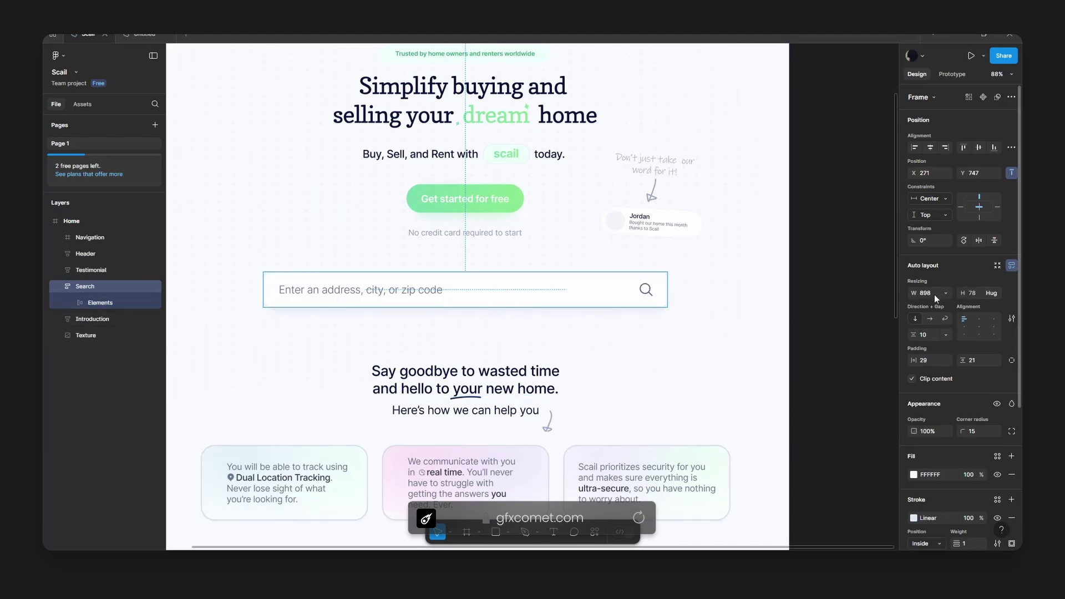
- Try a different horizontal padding on the Search frame's auto layout, undo the change and deselect the frame
{"action": "left_click_drag", "start_coordinate": [912, 360], "coordinate": [1015, 375]}
{"action": "key", "text": "ctrl+z"}
{"action": "left_click", "coordinate": [821, 258]}
{"action": "scroll", "coordinate": [821, 258], "scroll_direction": "down", "scroll_amount": 5}
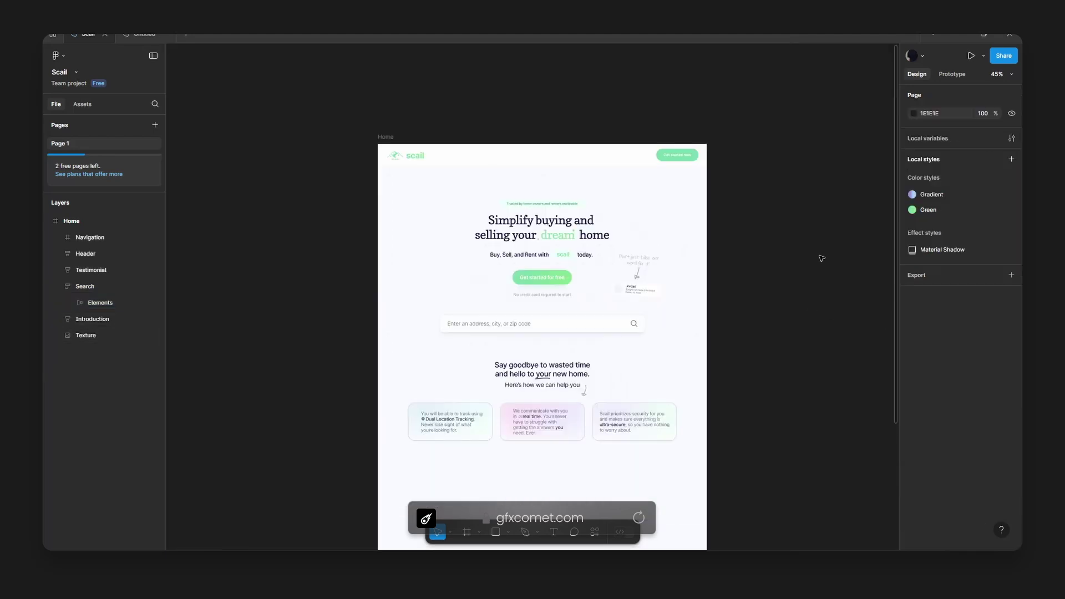